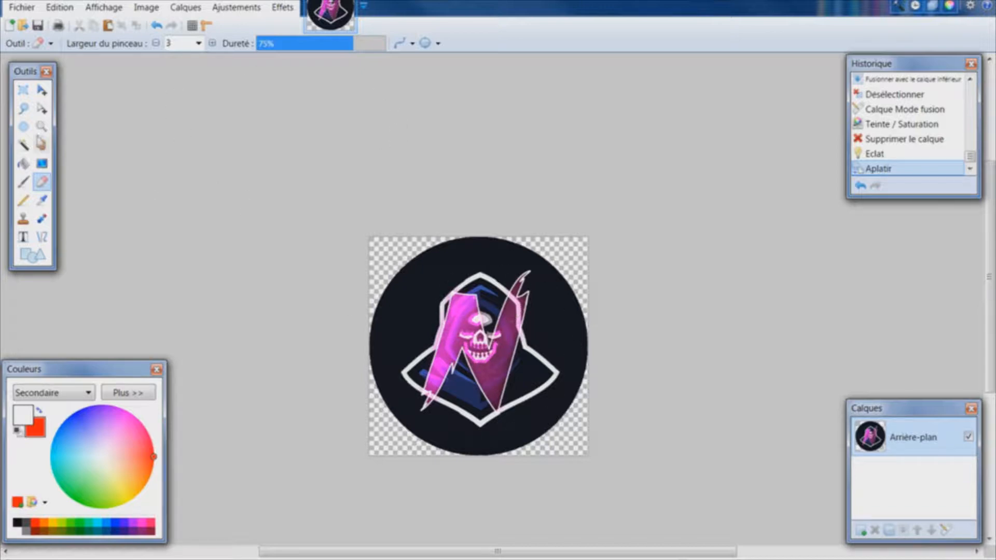
Create a new blank image 512 pixels wide and 512 pixels high.
left_click(10, 25)
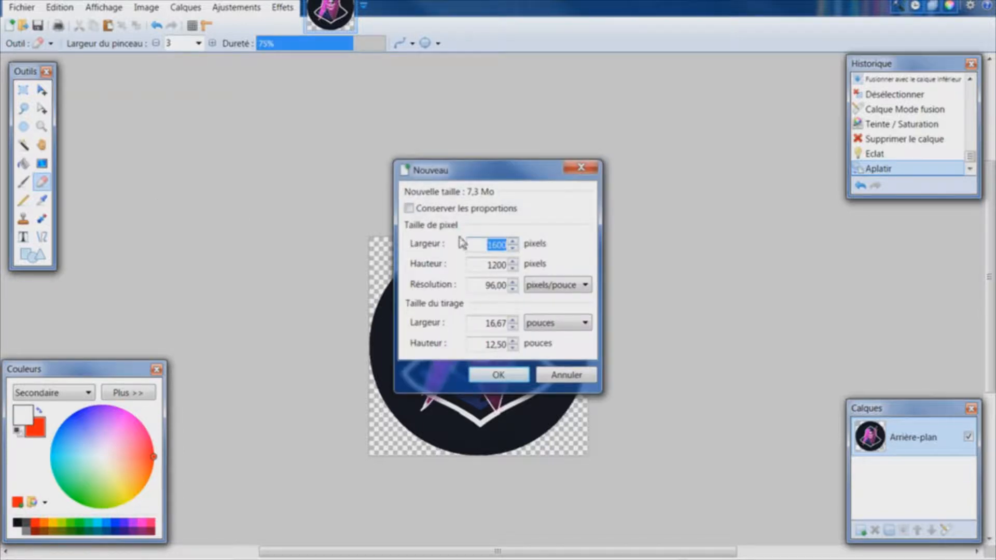
type("512")
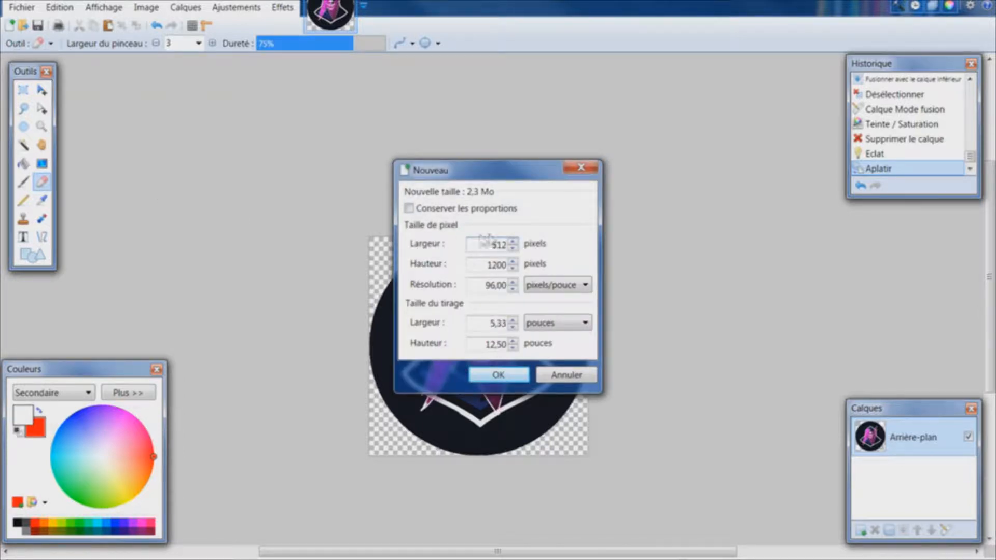
left_click(488, 265)
left_click_drag(489, 265, 549, 270)
type("512")
left_click(498, 374)
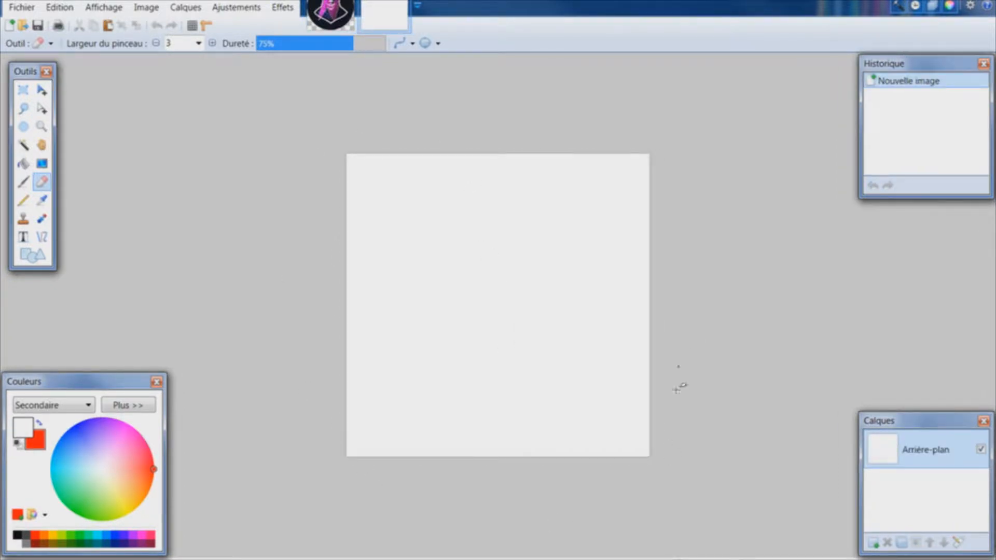
Add two new empty layers above the background layer.
left_click(874, 543)
left_click(873, 542)
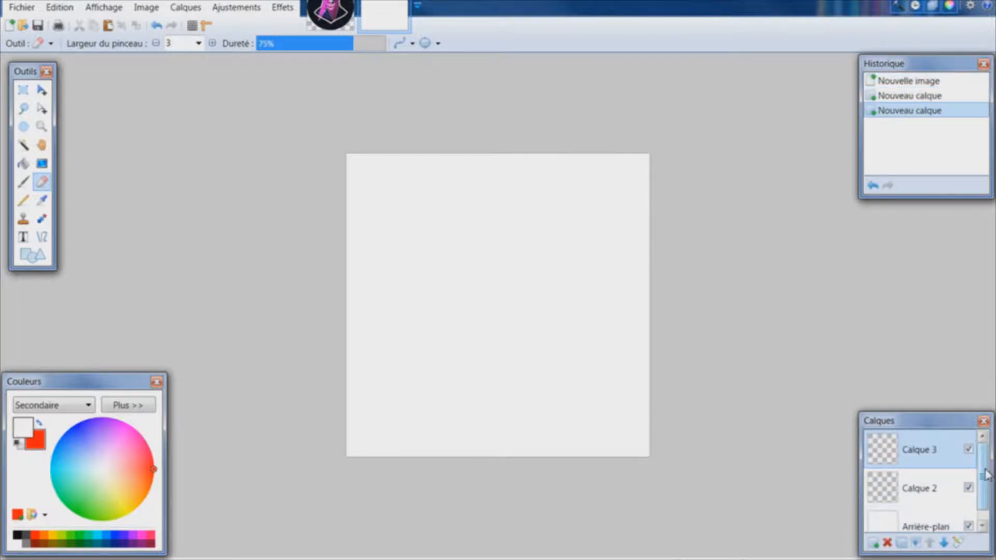
left_click_drag(986, 474, 986, 486)
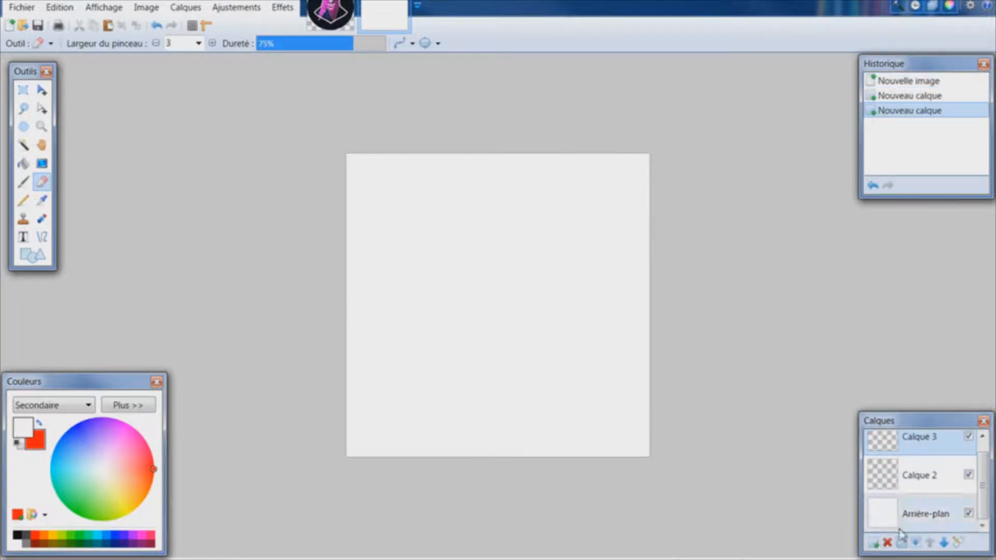
Rename the background layer as mascotte.
left_click(905, 471)
left_click(902, 450)
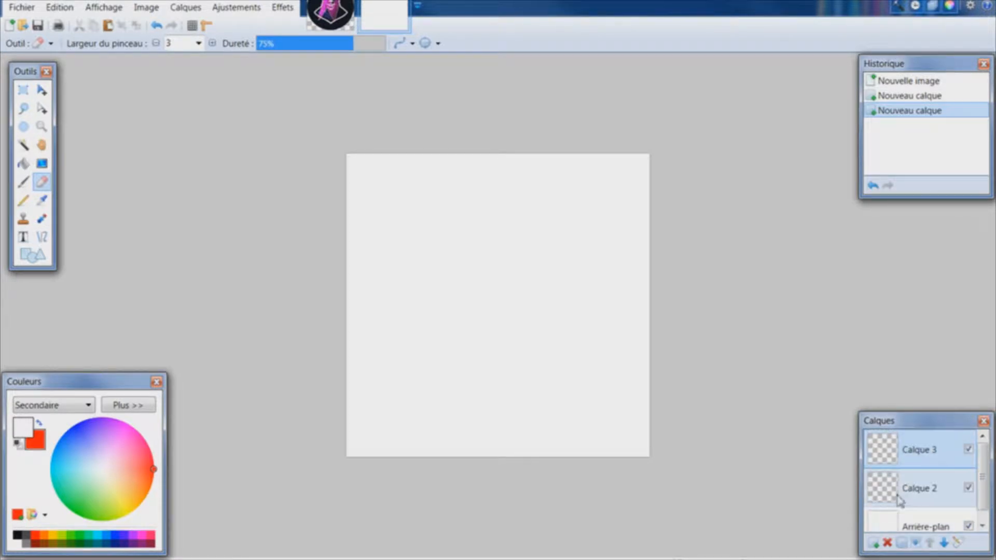
left_click(906, 521)
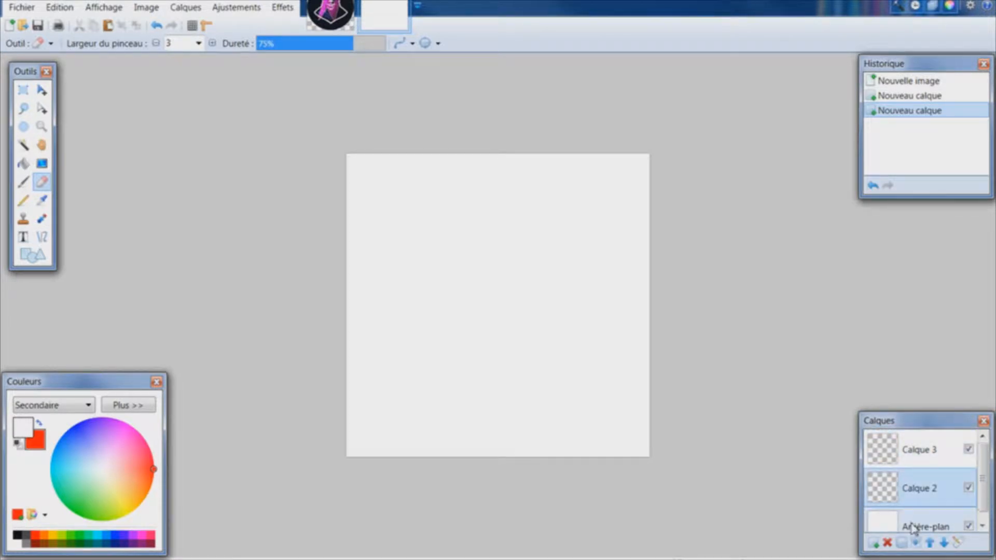
left_click(959, 543)
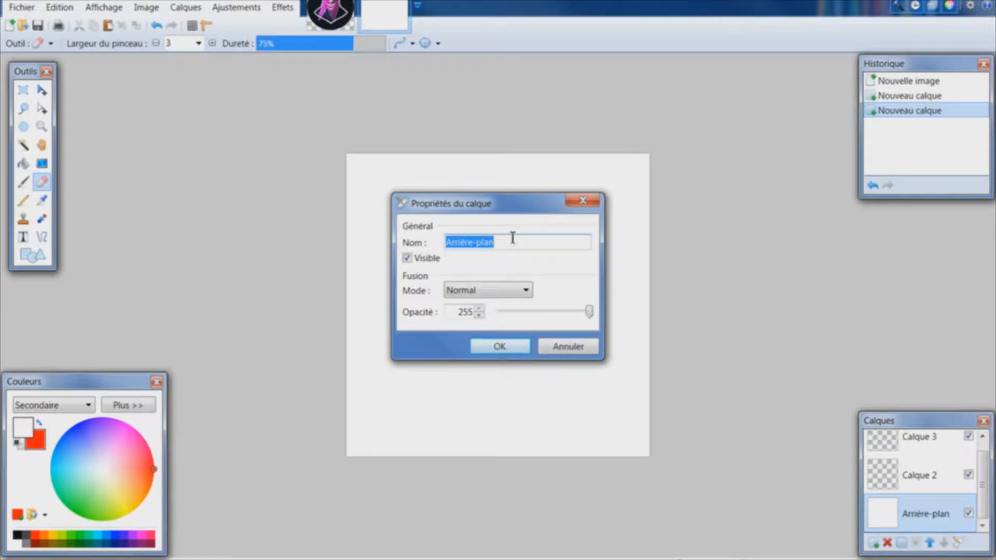
type("mascotte")
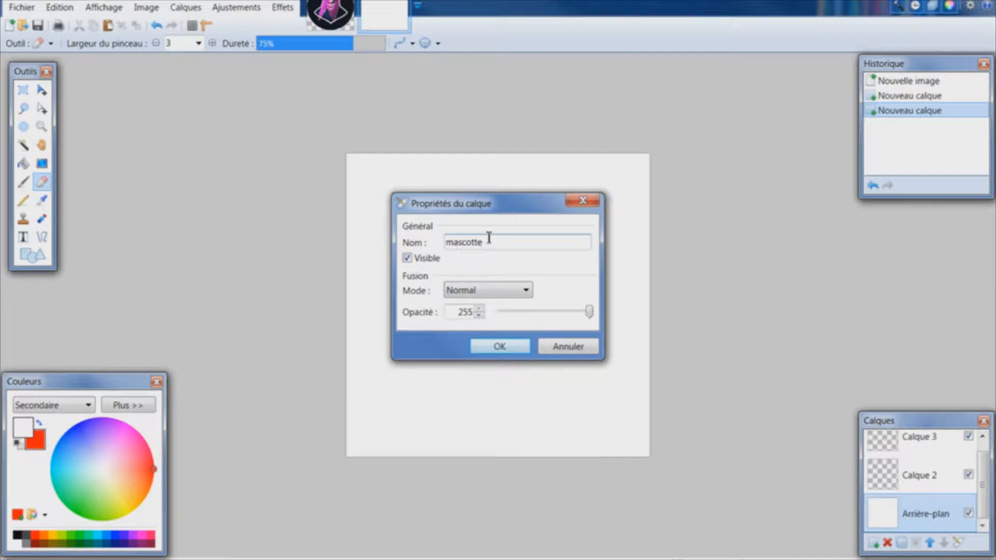
left_click(503, 346)
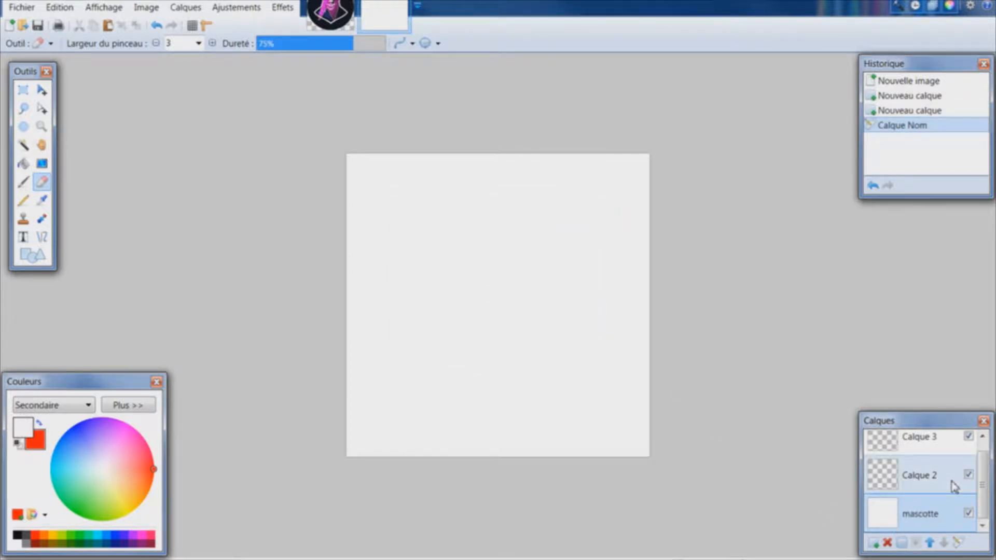
Rename the middle layer, Calque 2, as cercle.
left_click(928, 475)
left_click(957, 542)
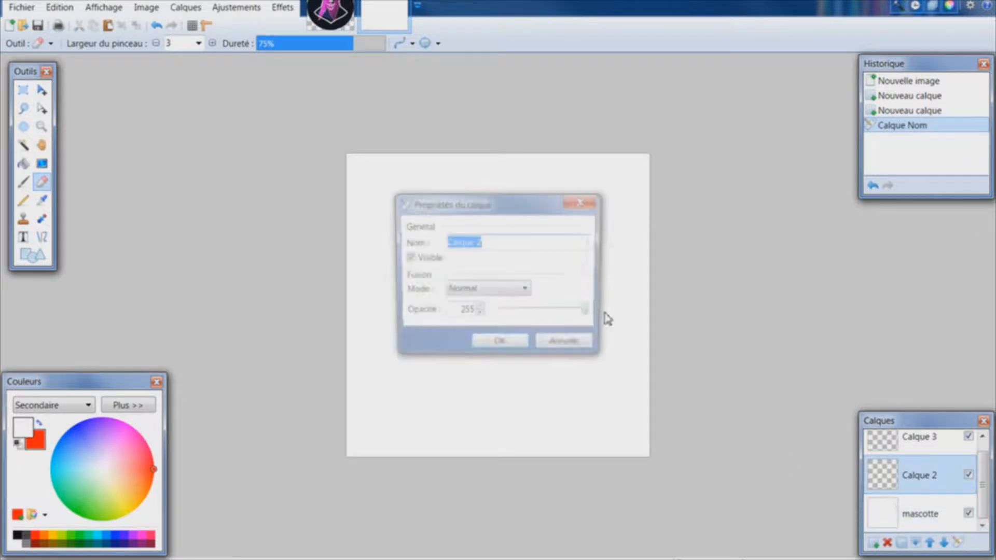
left_click_drag(487, 206, 777, 139)
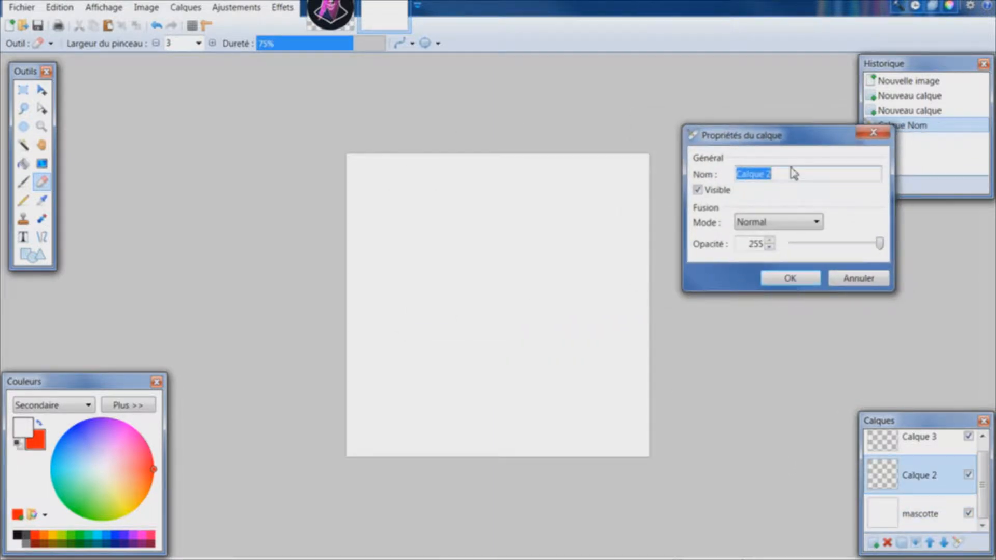
type("cercle")
key("Return")
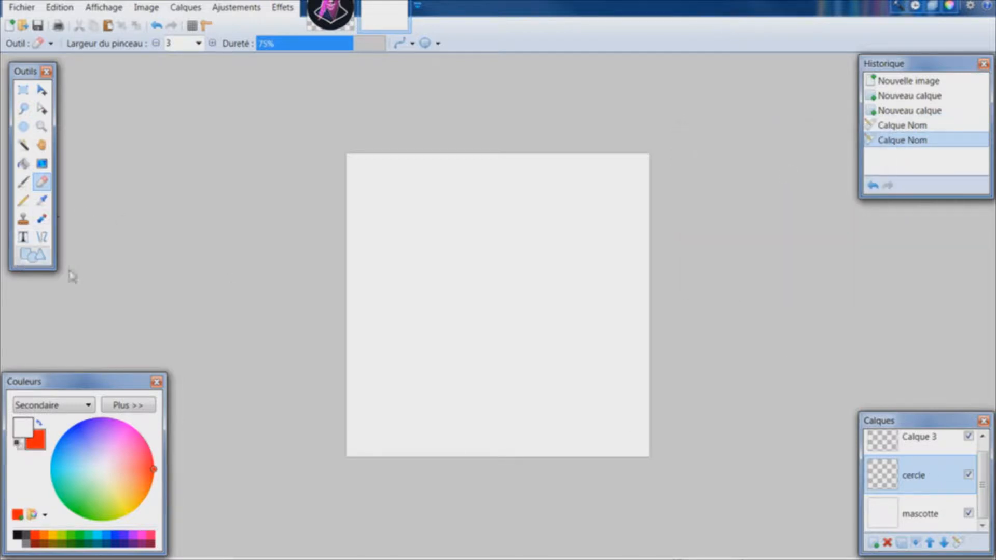
Rename the uppermost layer, Calque 3, as texte.
left_click(923, 450)
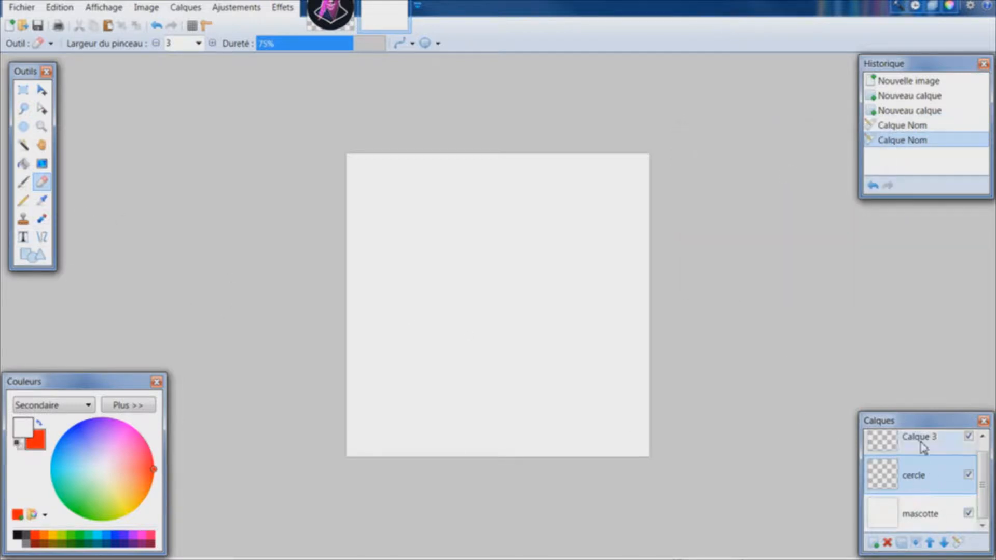
left_click(957, 543)
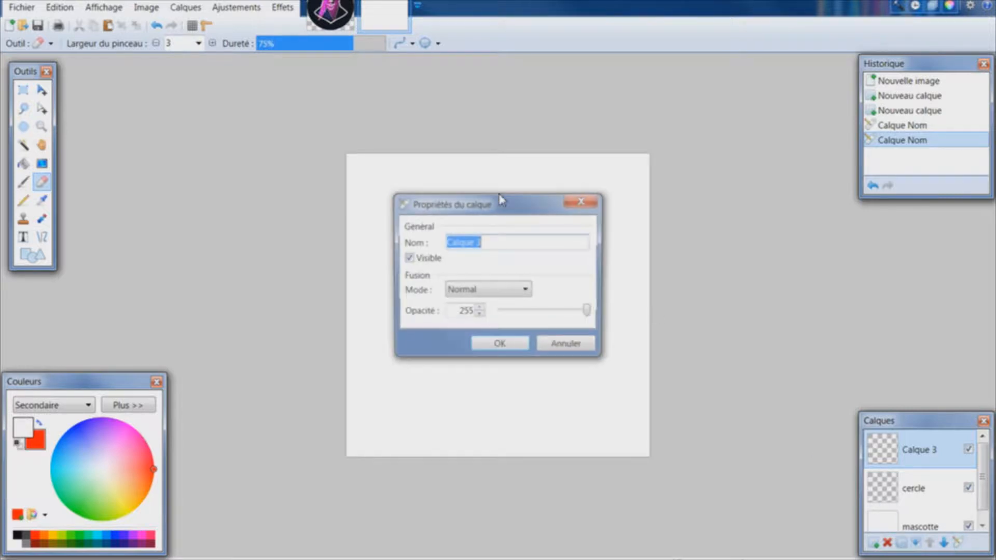
type("text")
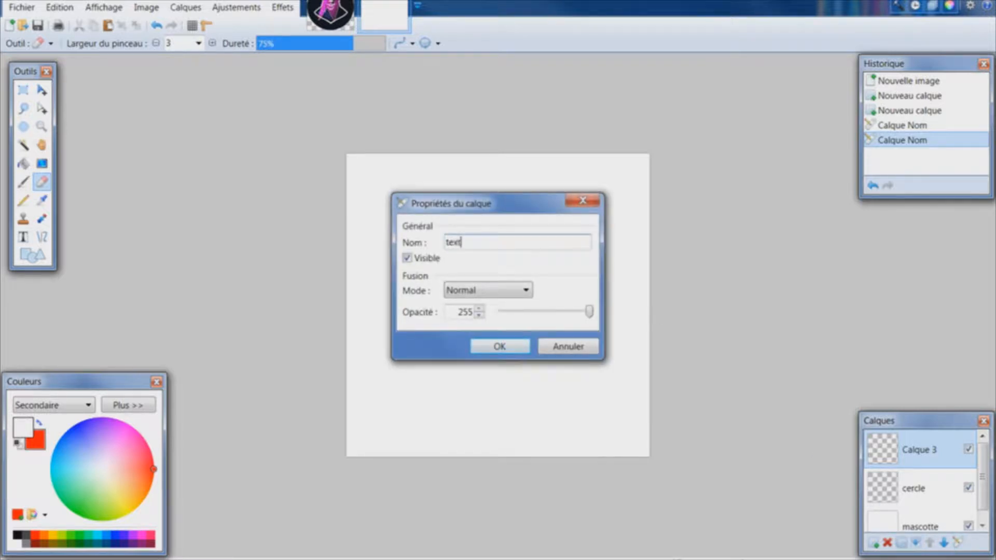
key("Return")
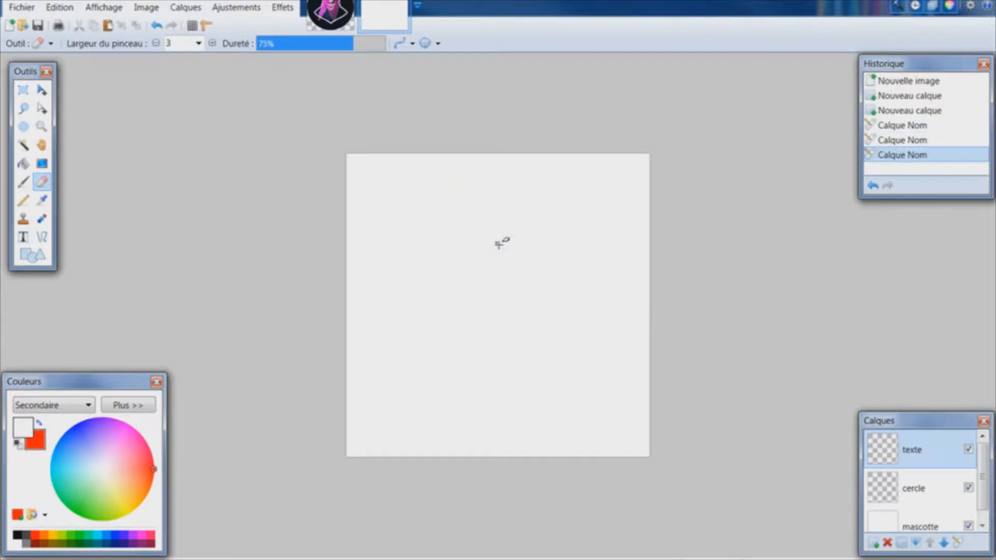
On the cercle layer, set up the shape tool to draw an outline-only ellipse with a brush width of 5.
left_click(922, 487)
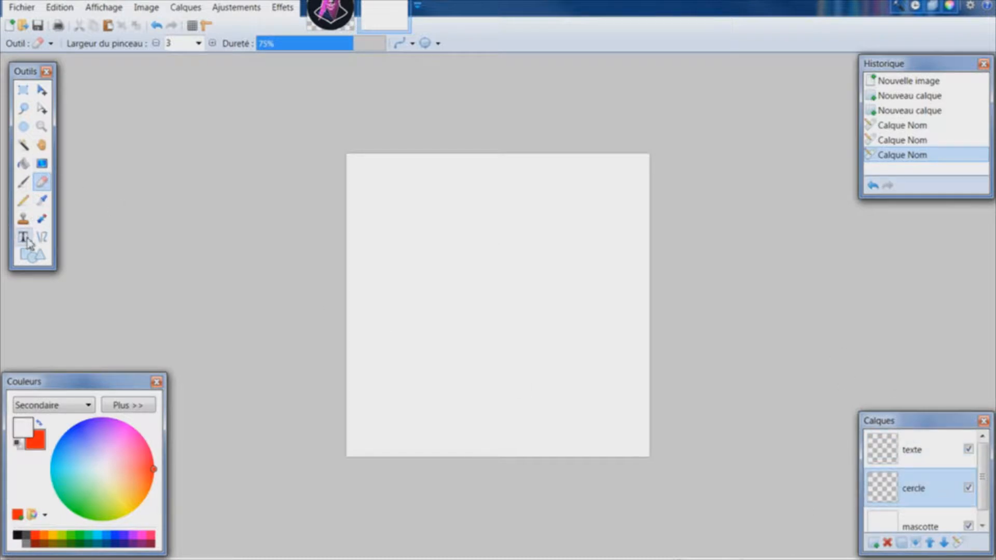
left_click(34, 257)
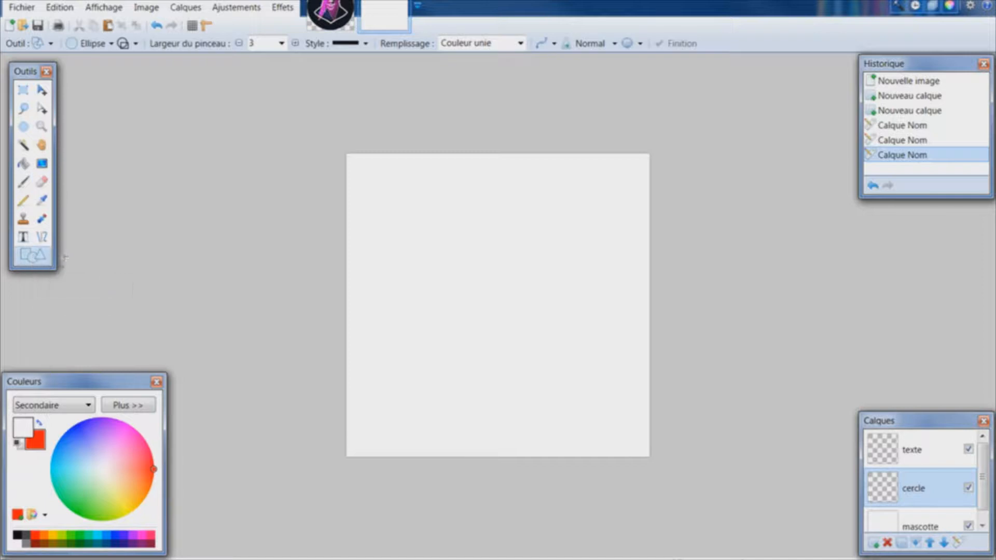
left_click(91, 44)
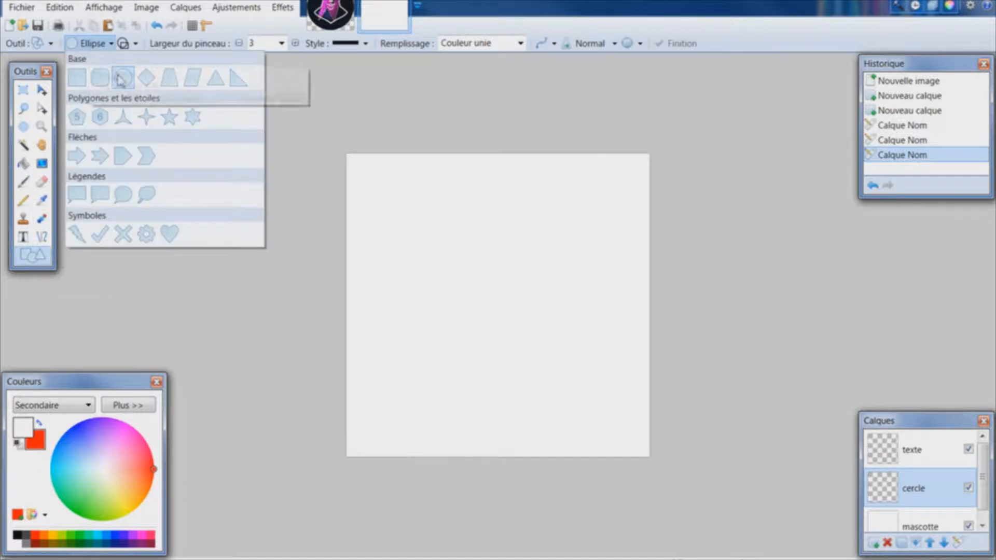
left_click(124, 80)
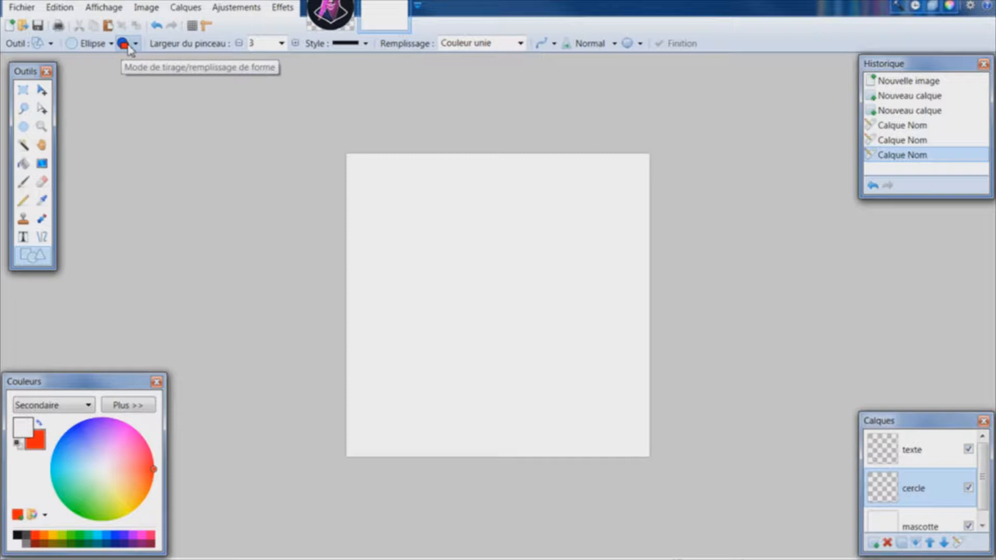
left_click(136, 47)
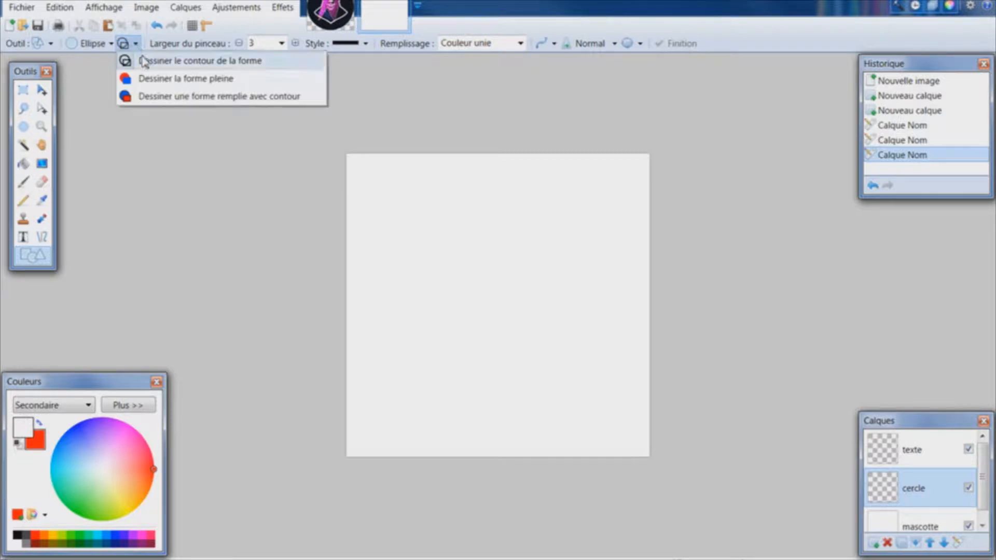
left_click(221, 66)
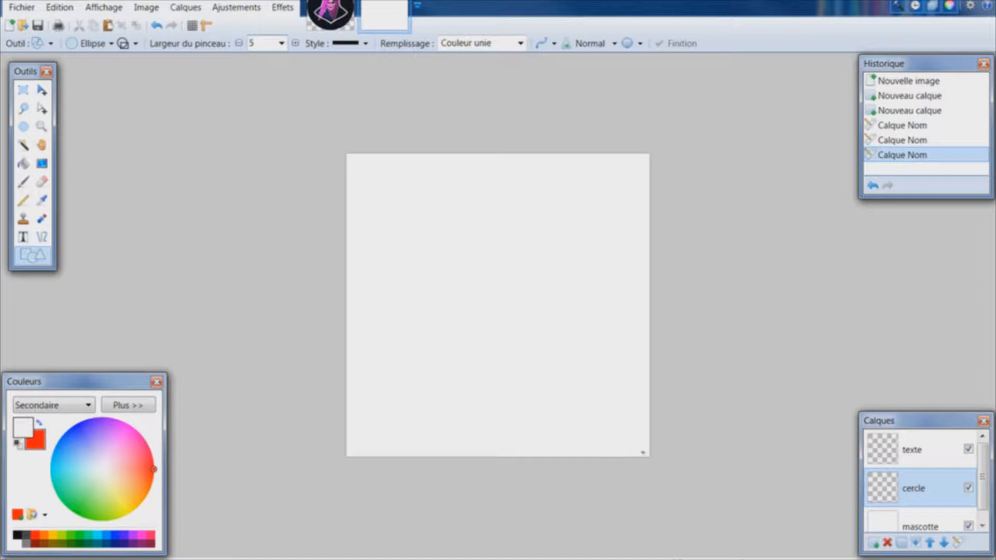
Draw a circle spanning the whole canvas and give its outline the colour black.
left_click_drag(650, 457, 649, 456)
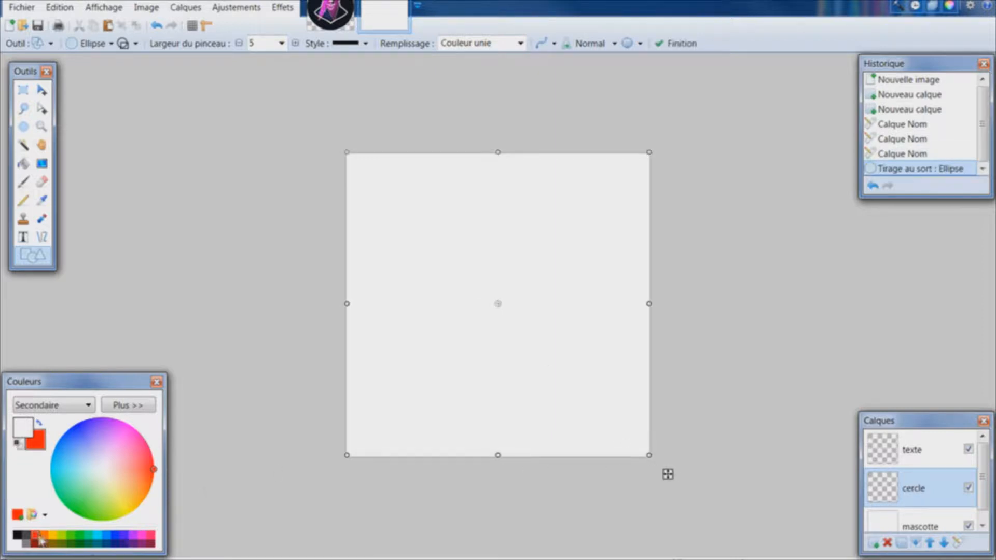
left_click(17, 534)
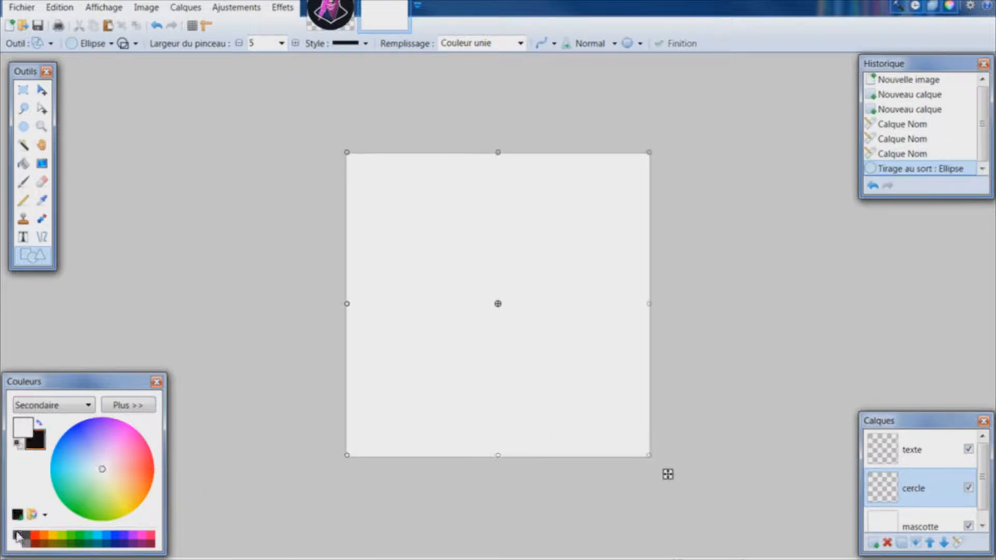
left_click(39, 422)
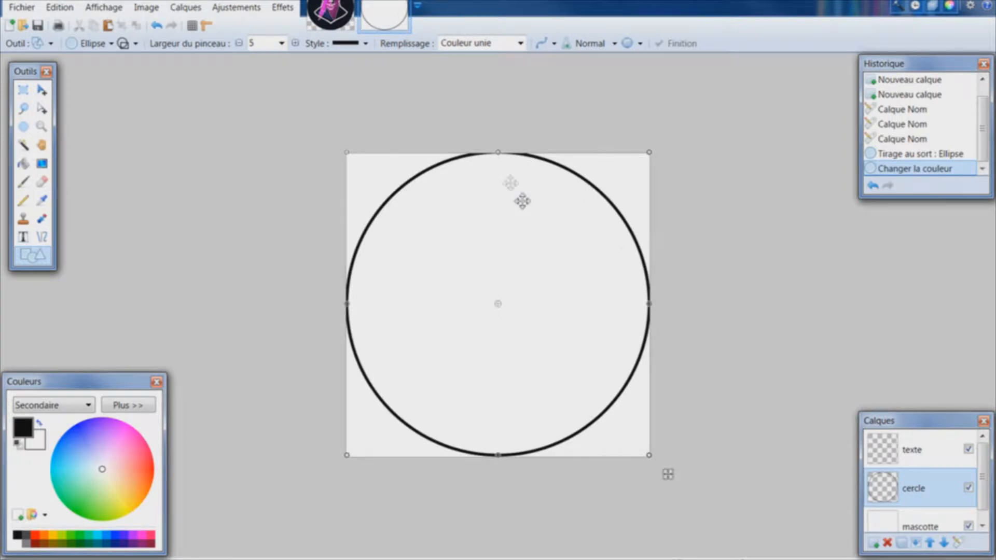
Adjust the edges of the black circle slightly inward so its outline fits entirely within the canvas.
scroll(498, 155, "up", 3)
scroll(498, 155, "up", 1)
left_click_drag(502, 155, 502, 162)
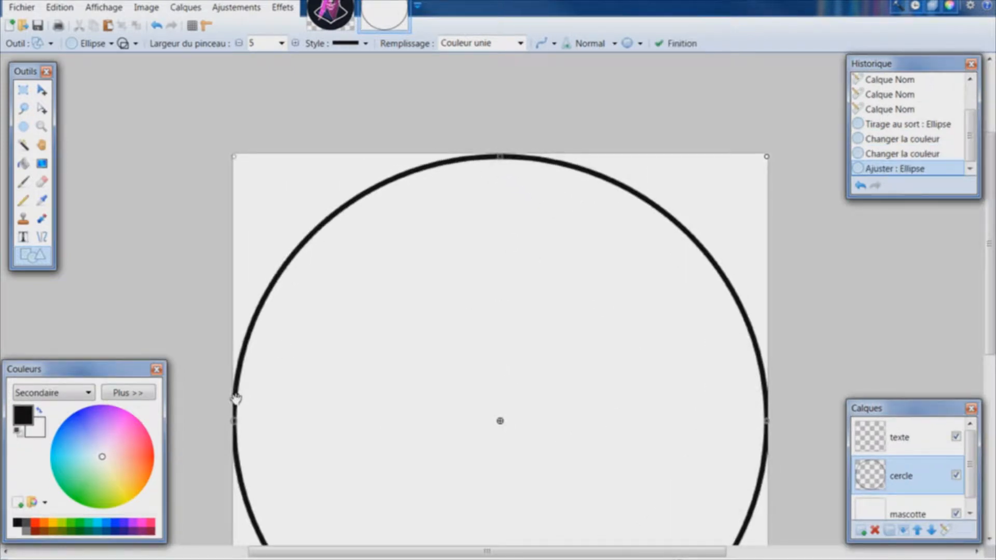
left_click_drag(234, 422, 236, 421)
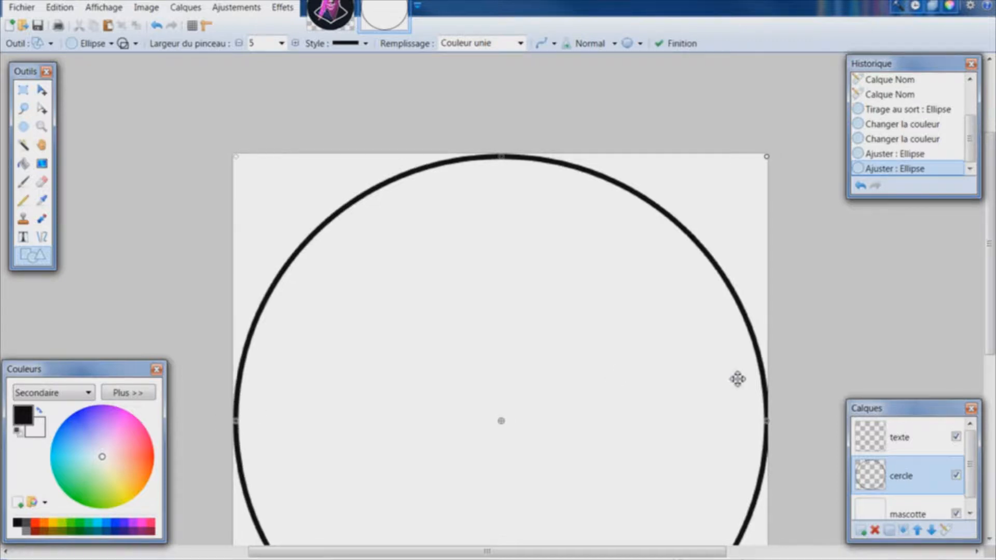
scroll(737, 379, "down", 3)
key("Return")
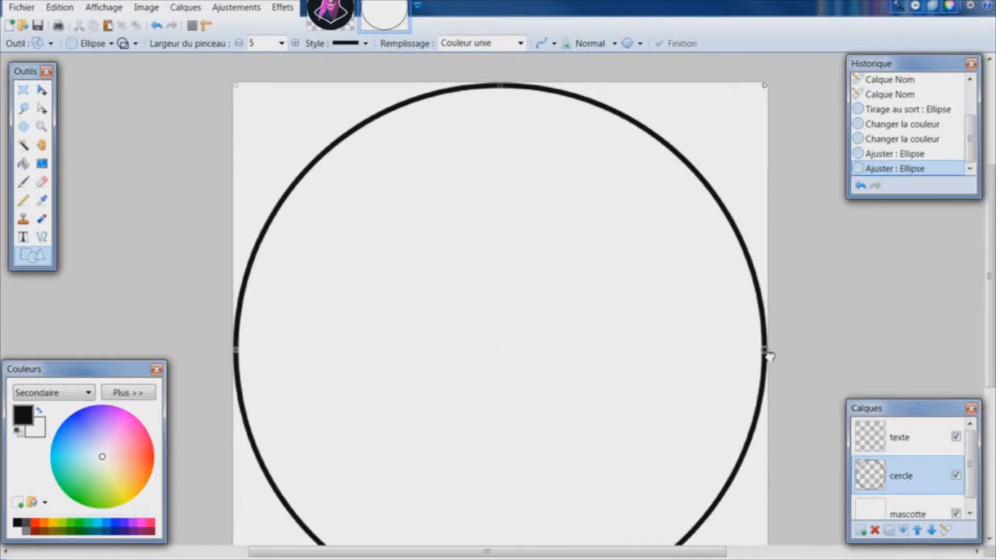
left_click_drag(770, 356, 770, 356)
scroll(618, 372, "down", 2)
scroll(547, 428, "down", 2)
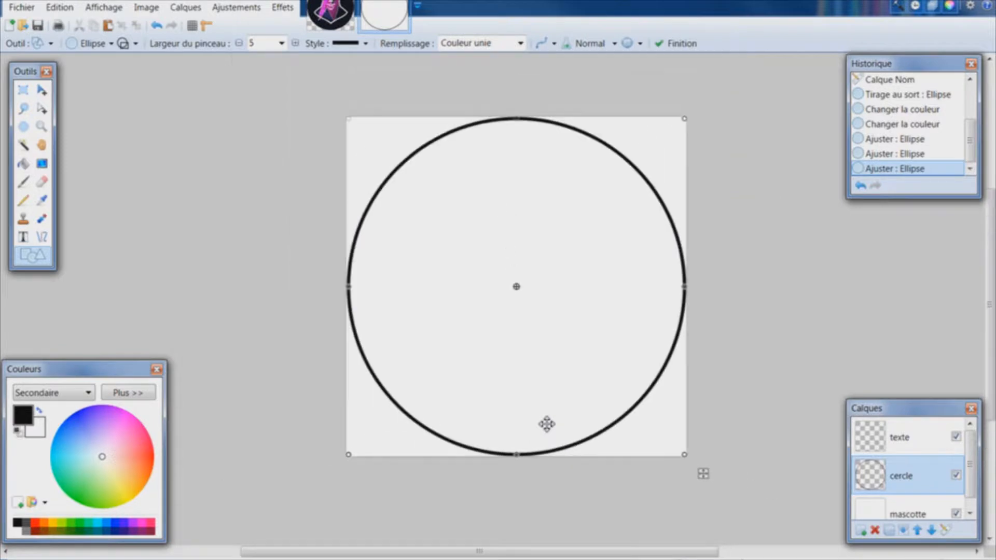
scroll(547, 425, "down", 1)
Select the mascotte layer and switch to Chrome, showing the Google Images results for "mascotte logo".
left_click(903, 509)
left_click(93, 559)
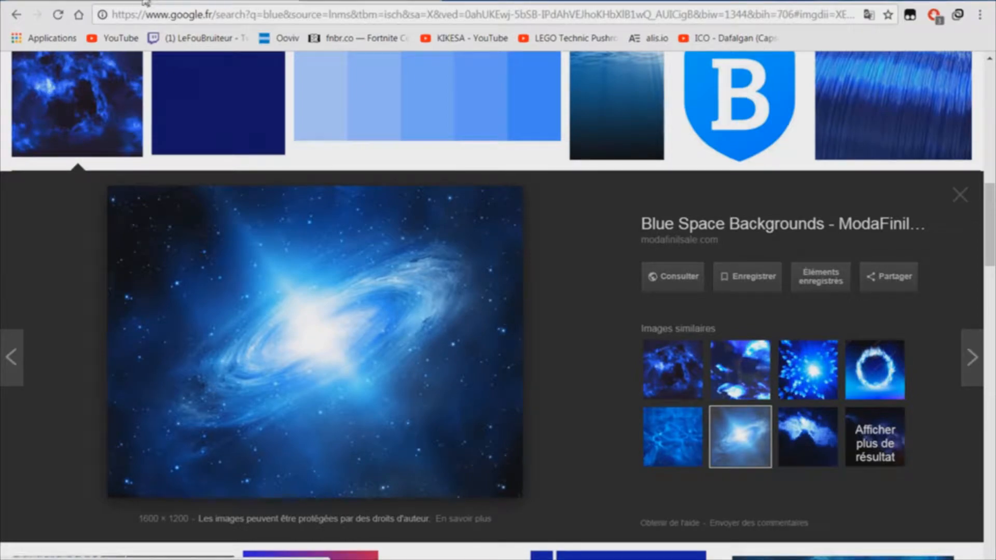
left_click(146, 2)
scroll(237, 76, "up", 10)
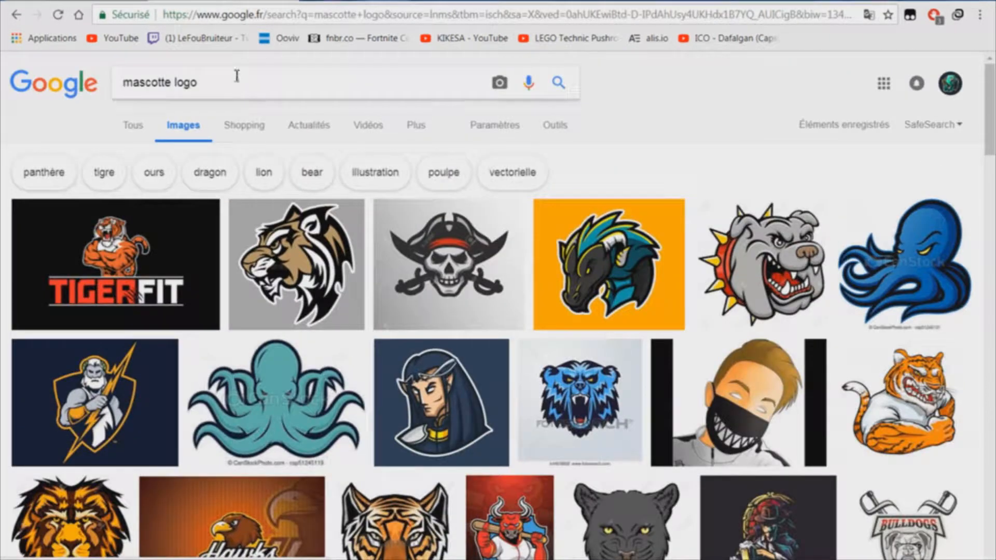
Preview the green-and-black dragon mascot logo, and the similar grey dragon image on an orange background.
left_click(236, 76)
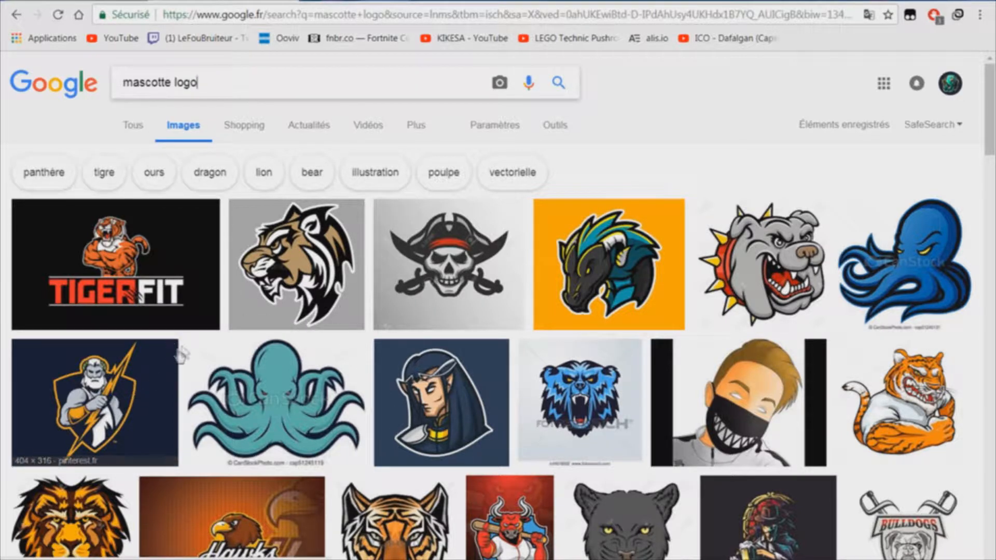
left_click(596, 285)
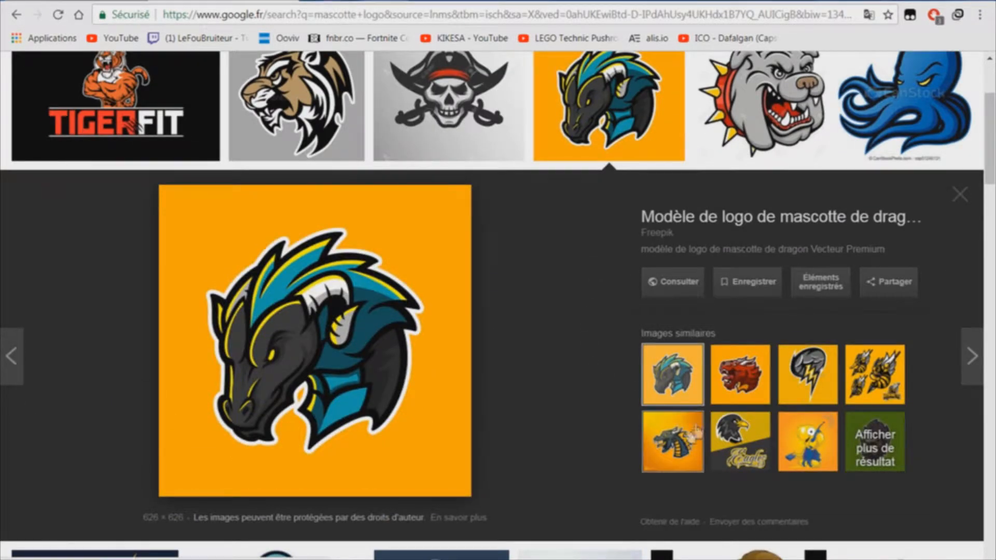
left_click(685, 442)
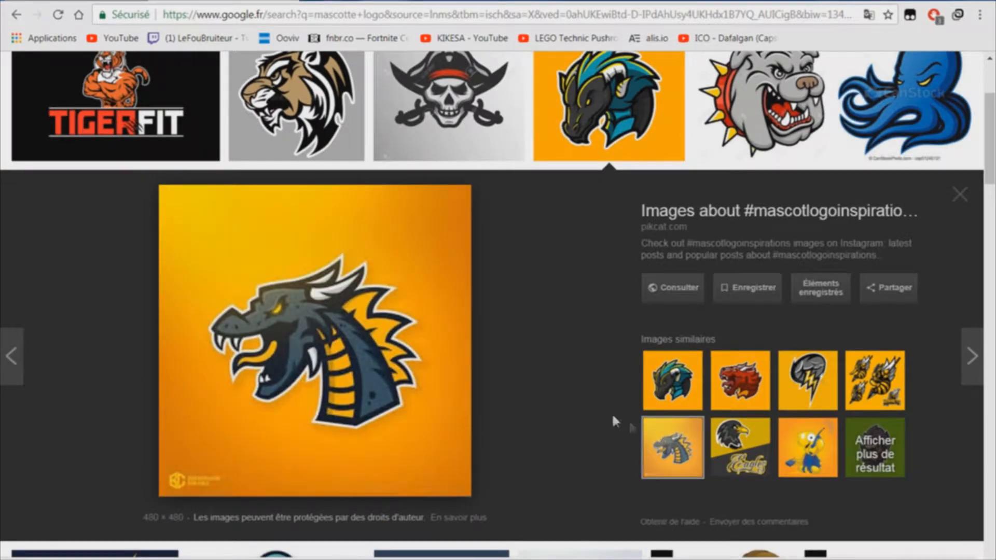
Copy the grey dragon image from the search results, switch to Paint.NET and paste it into the mascotte layer.
right_click(301, 324)
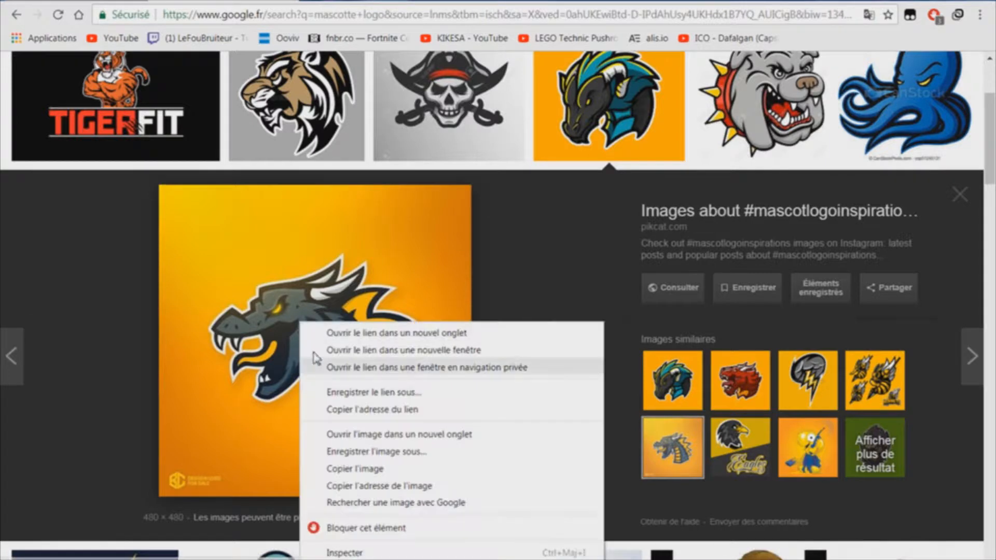
left_click(359, 470)
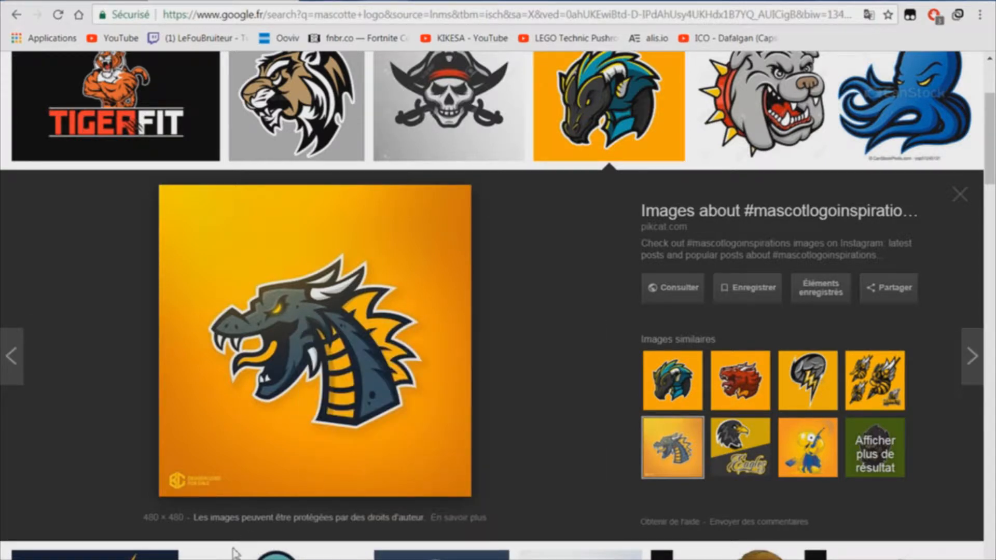
mouse_move(244, 554)
left_click(249, 529)
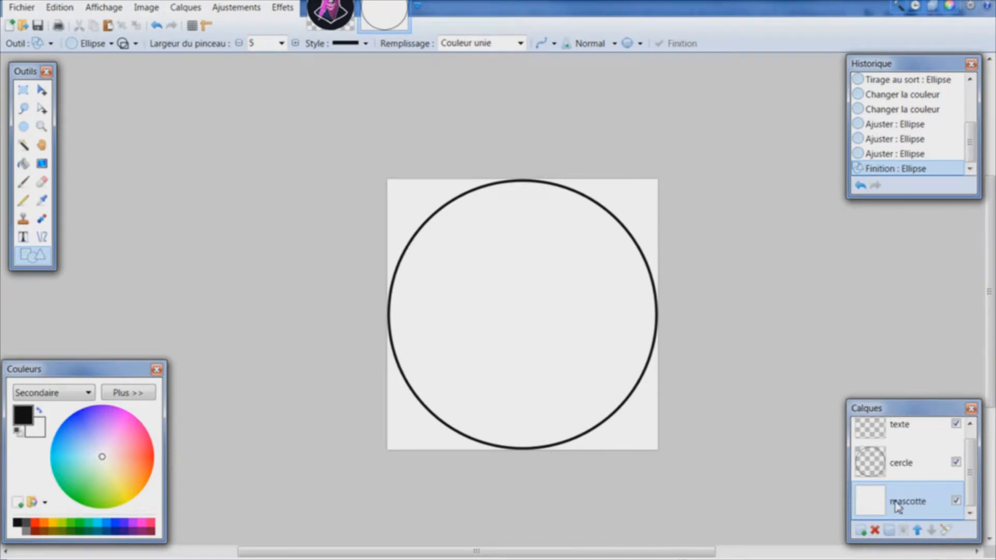
key("ctrl+v")
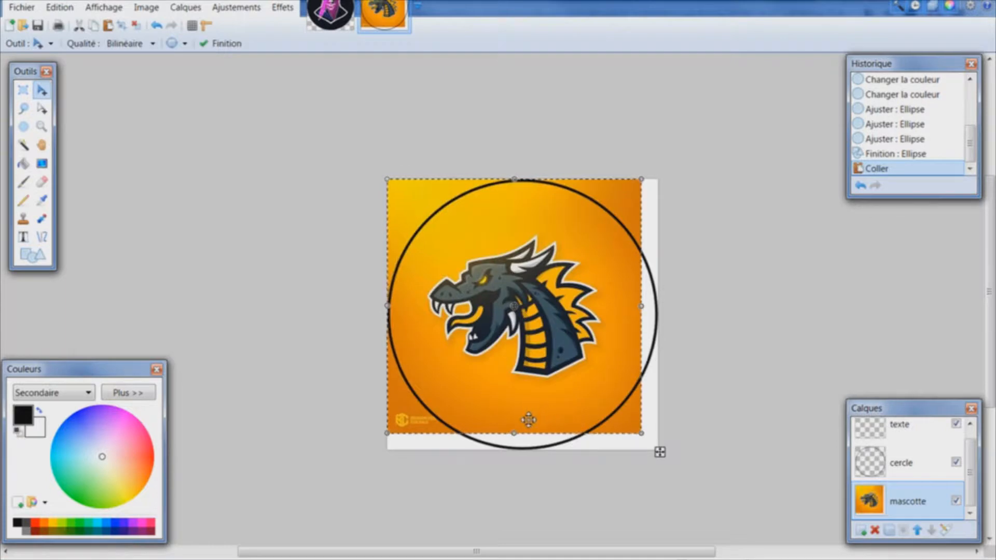
Enlarge the pasted dragon image to cover the whole canvas and shift it so the dragon sits centred in the circle.
left_click_drag(640, 437, 661, 454)
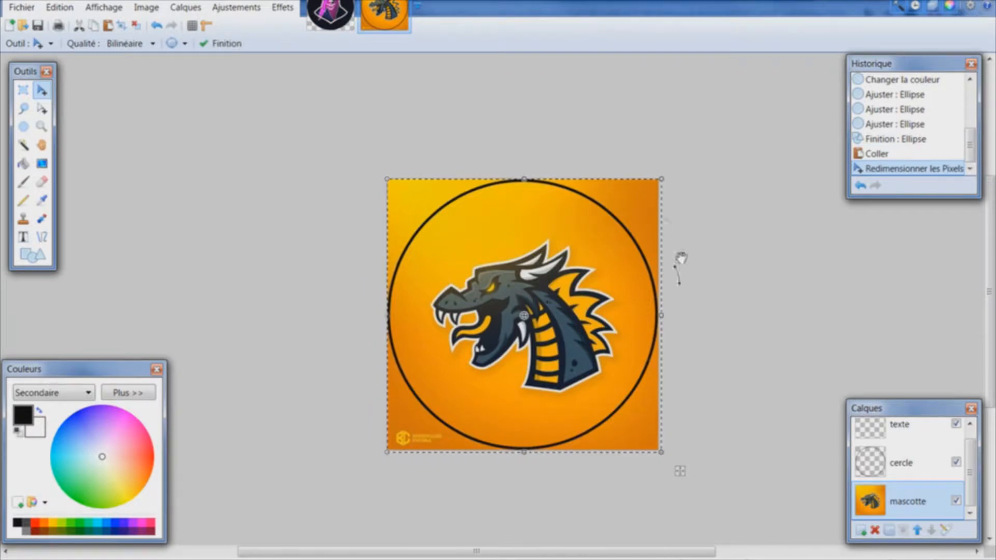
left_click_drag(661, 452, 674, 456)
left_click_drag(638, 417, 629, 412)
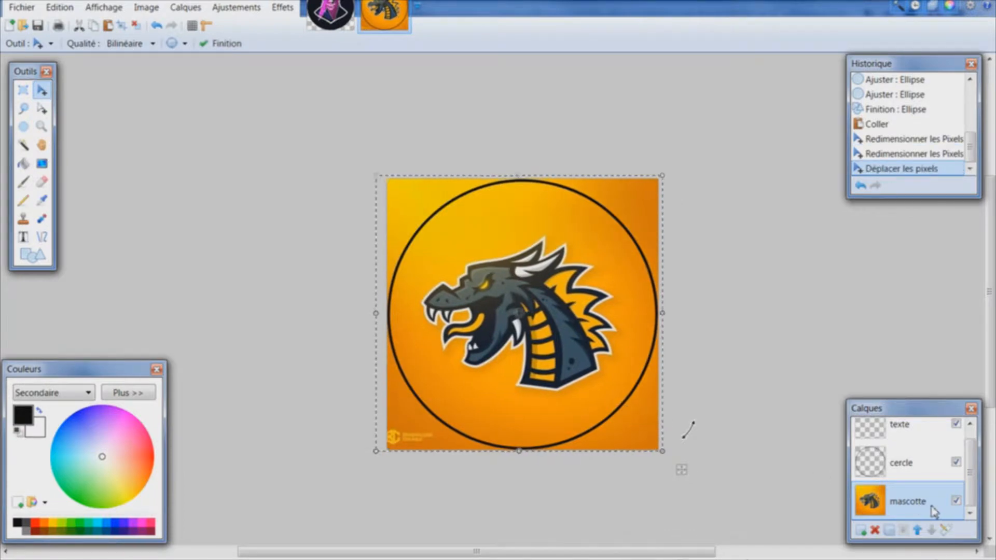
Select the area outside the circle on the cercle layer with the Magic Wand at 50% tolerance, and erase it from the mascotte layer.
left_click(910, 469)
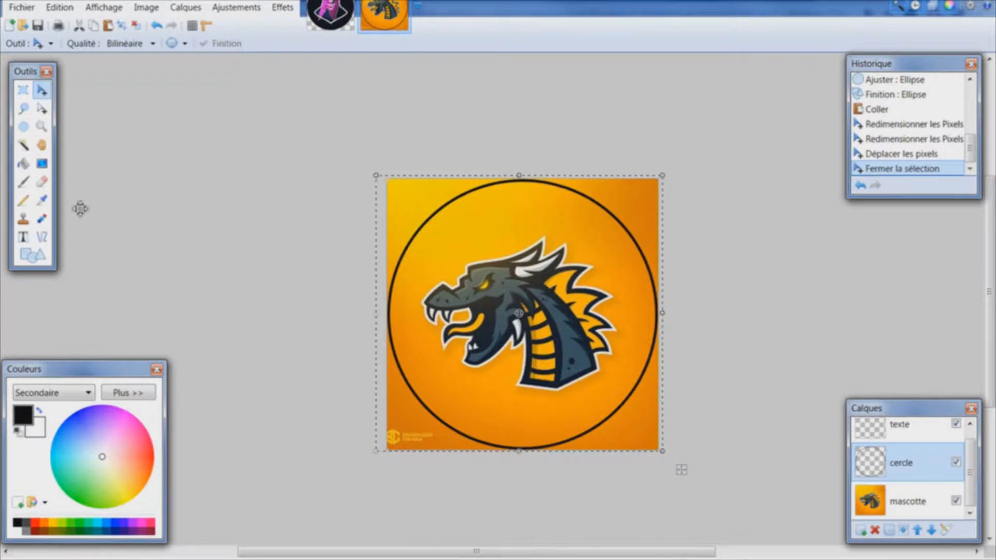
left_click(31, 147)
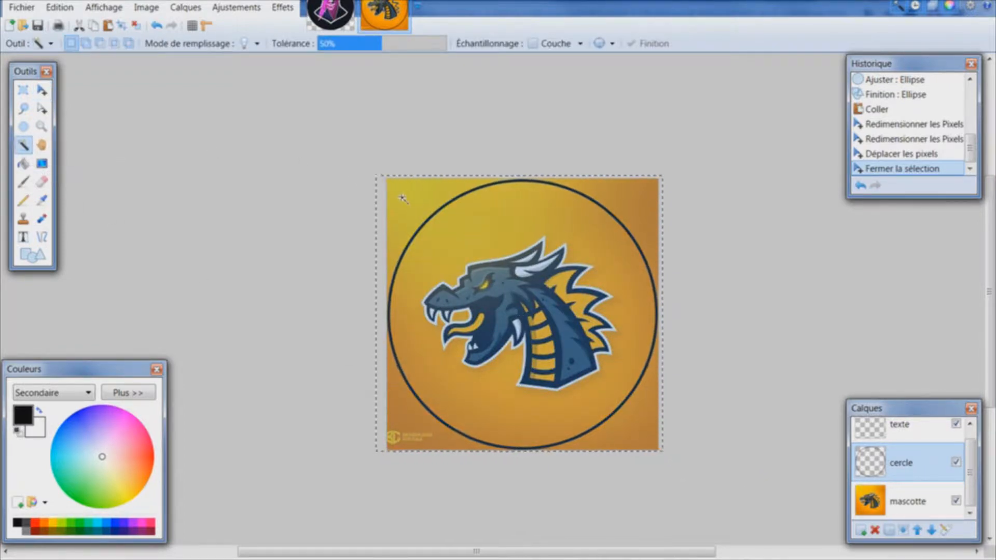
left_click(405, 201)
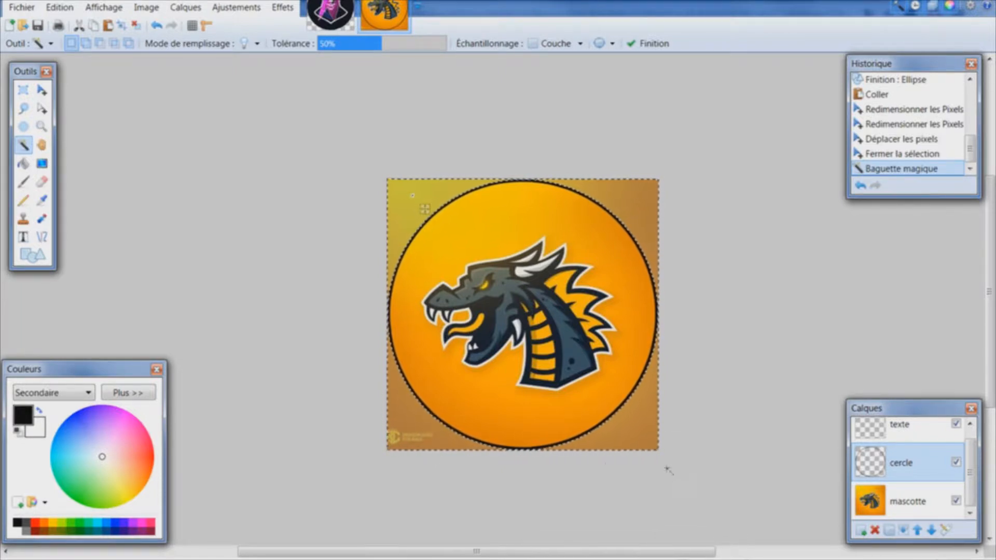
left_click(908, 505)
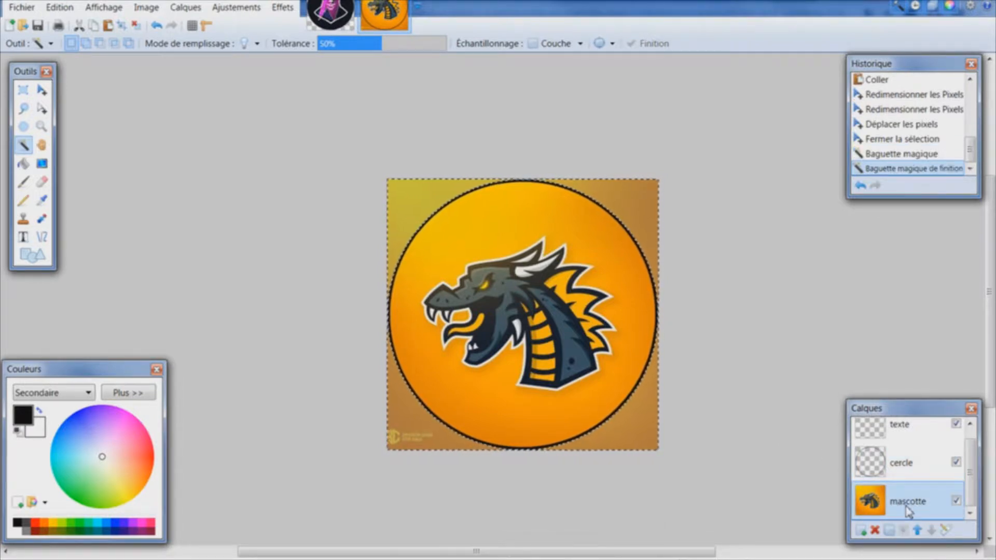
key("Delete")
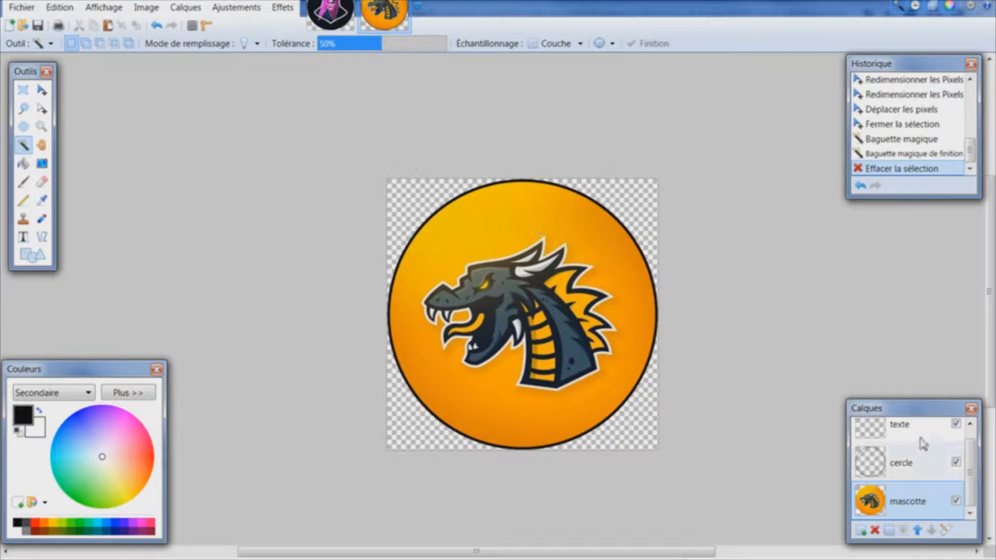
Start a text on the texte layer over the dragon with the Raider Crusader font at size 250.
left_click(901, 437)
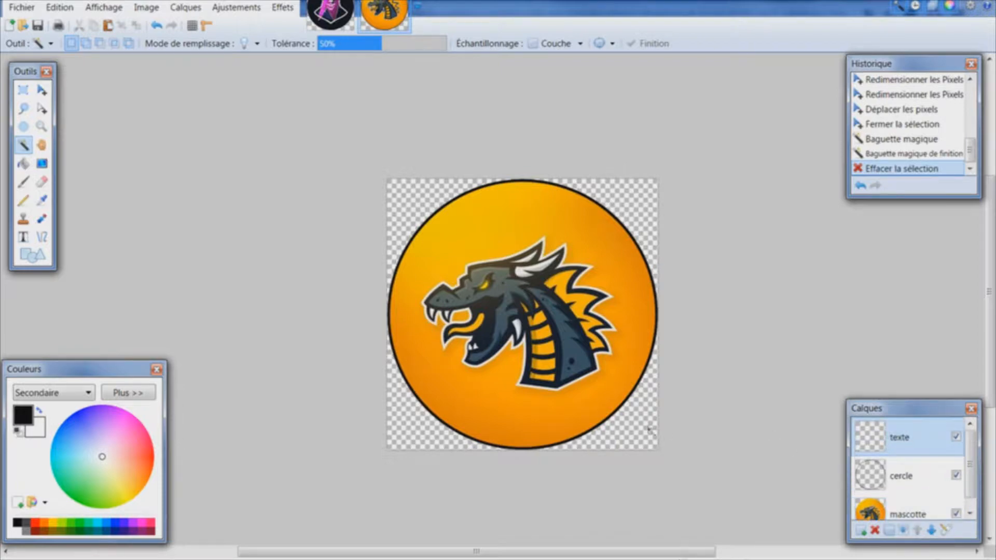
left_click(23, 237)
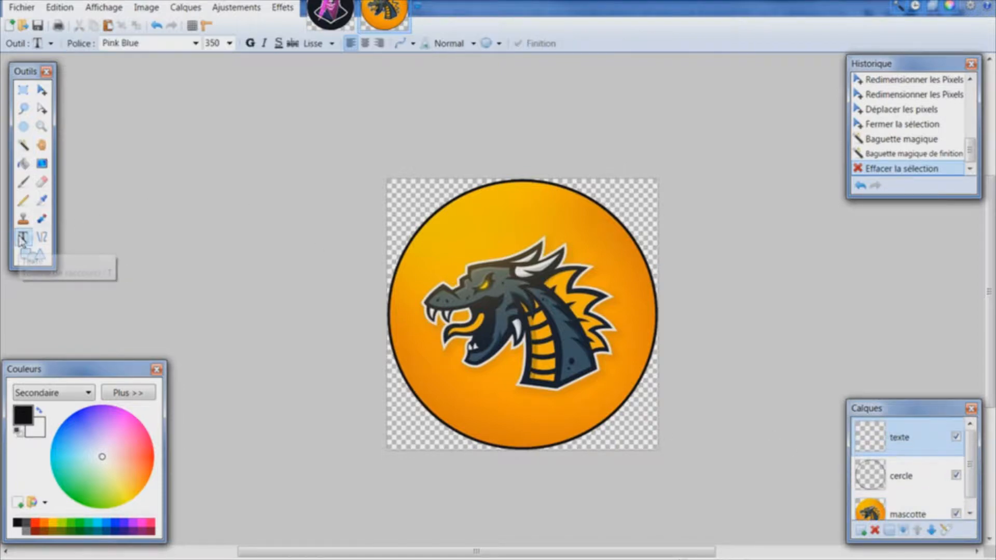
left_click(503, 314)
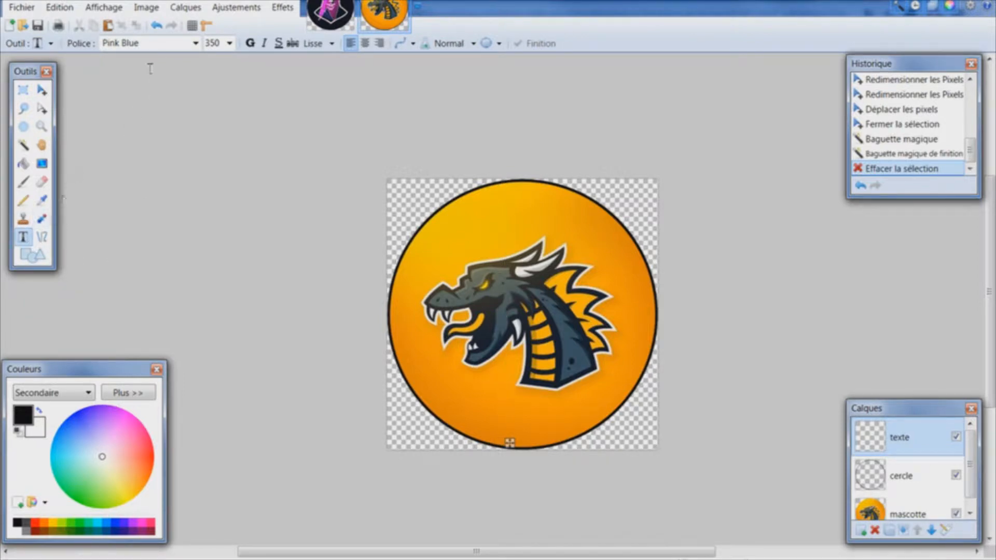
left_click(161, 43)
mouse_move(314, 382)
left_mouse_down()
mouse_move(321, 323)
mouse_move(319, 389)
left_mouse_up()
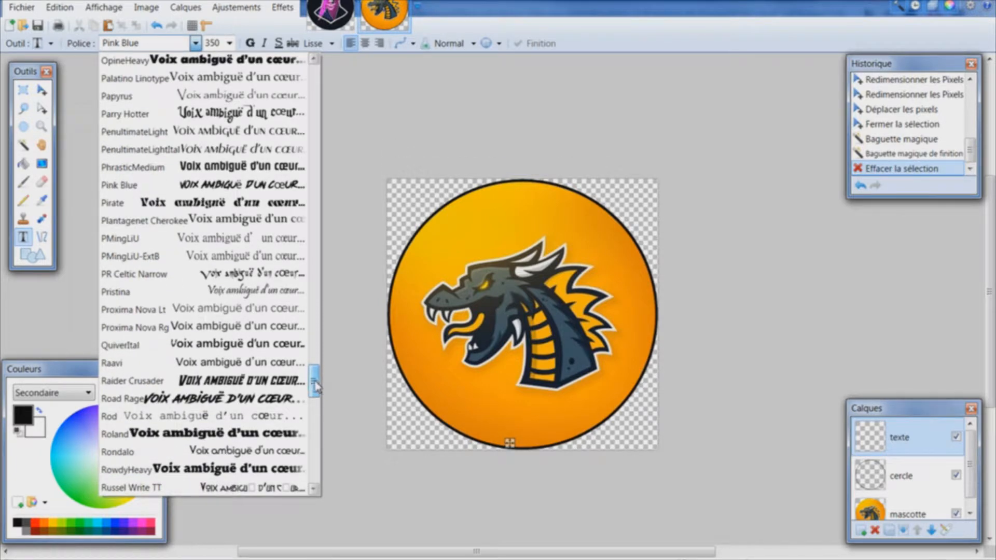
left_click(278, 387)
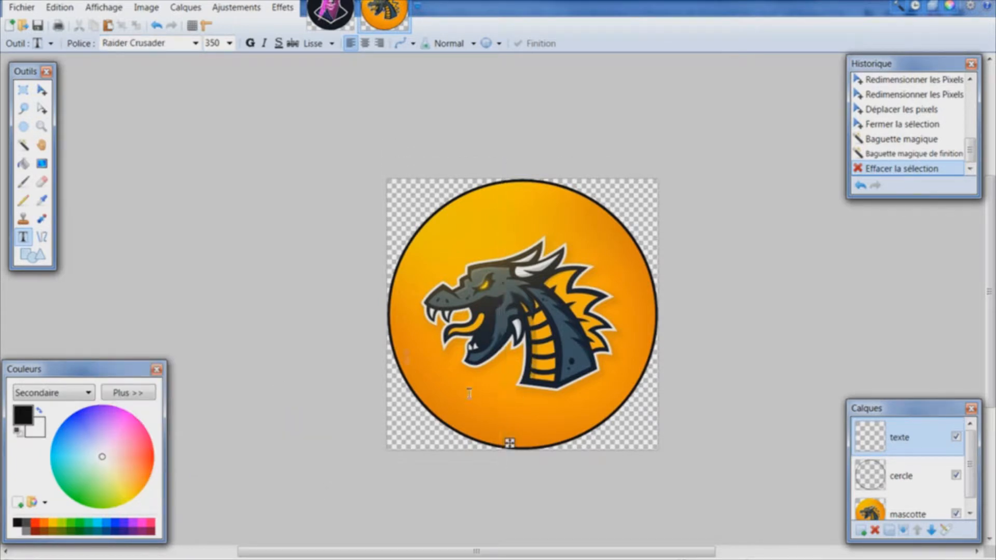
type("25")
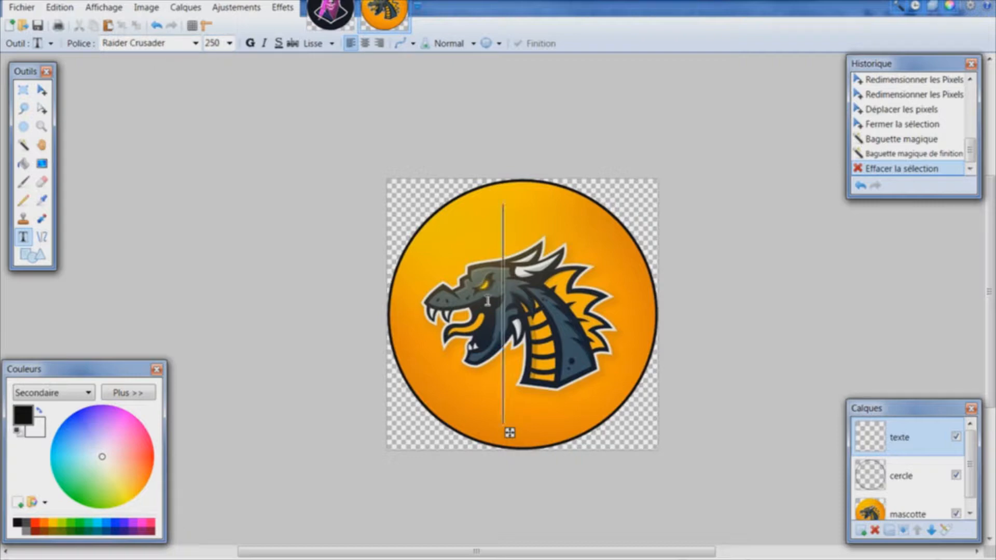
Write the letter "S", set its font size to 300 and position it in the centre of the circle.
type("S")
left_click_drag(589, 415, 533, 420)
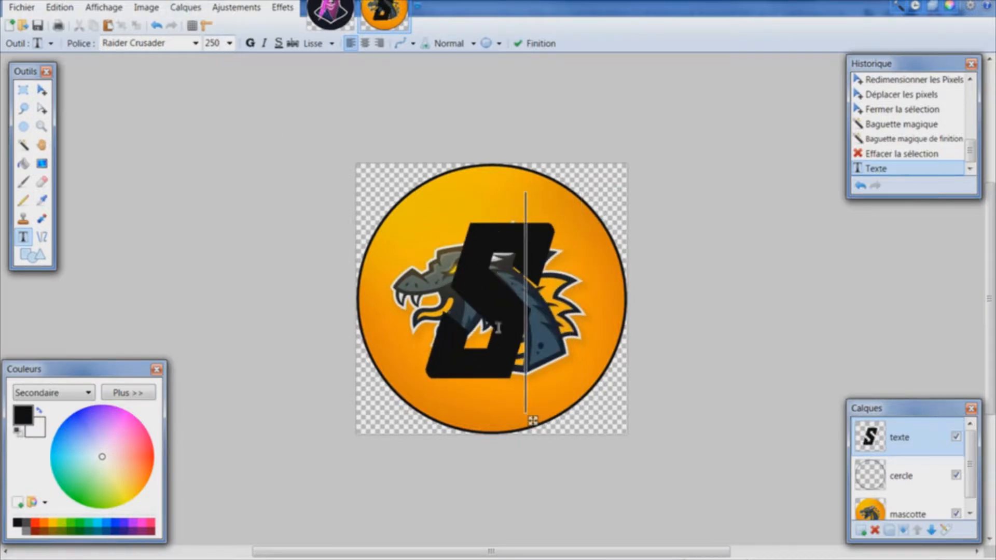
double_click(217, 44)
type("300")
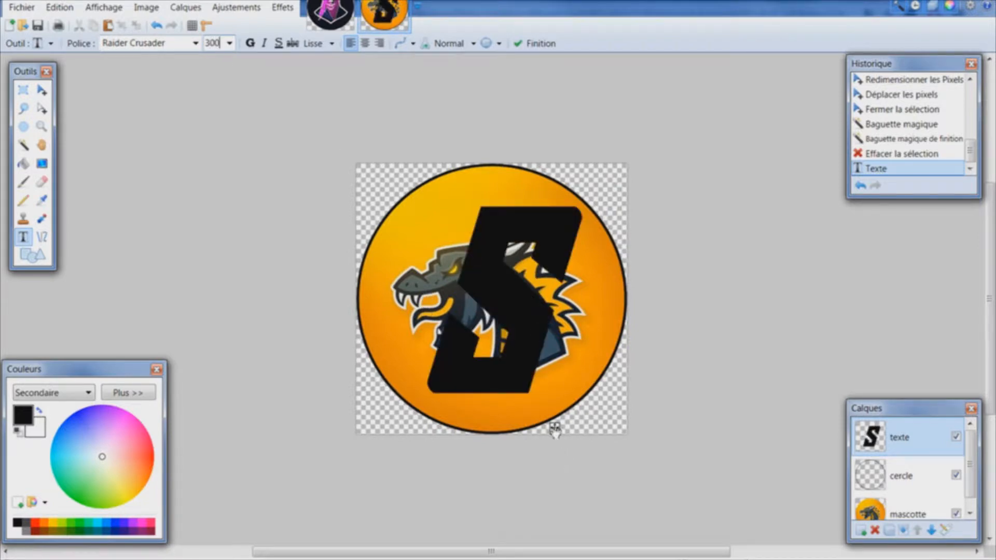
left_click_drag(554, 429, 540, 428)
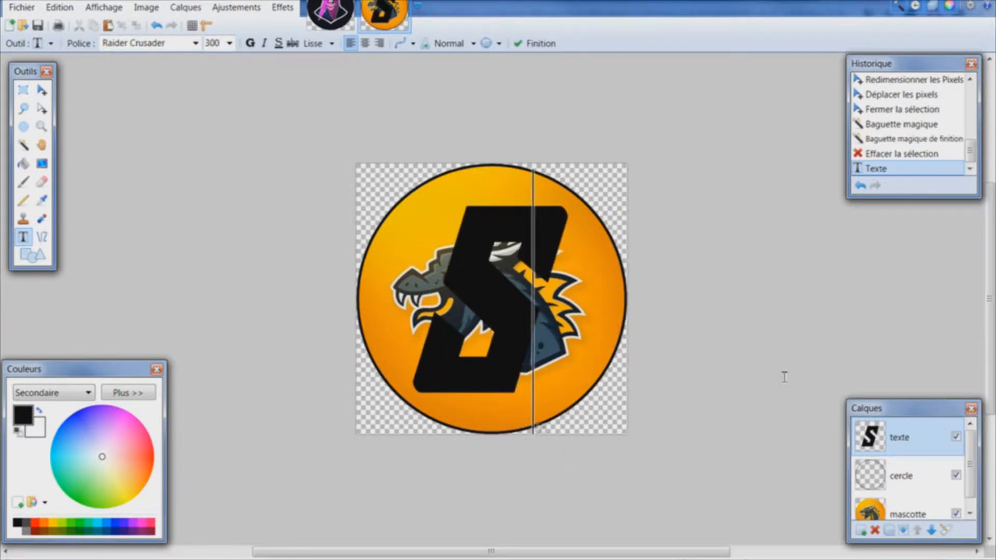
Add a new layer above the texte layer and name it "Contour texte".
left_click(861, 531)
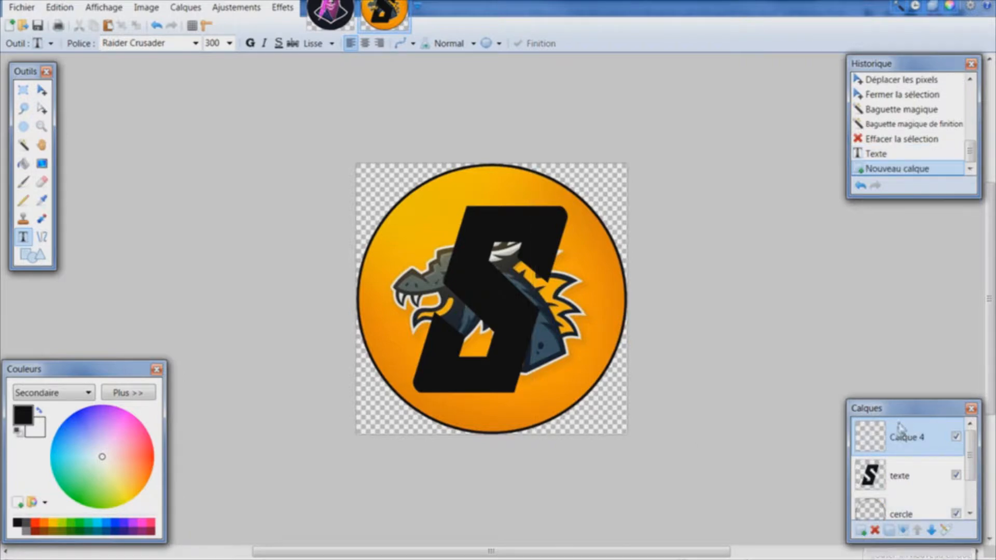
left_click_drag(499, 203, 293, 170)
left_click(293, 213)
left_click_drag(293, 213, 239, 203)
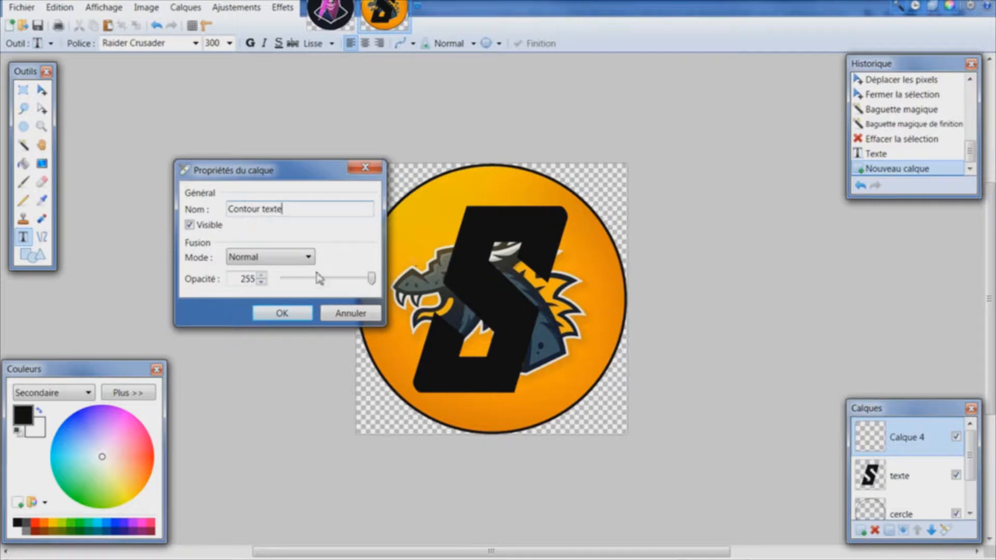
left_click(282, 313)
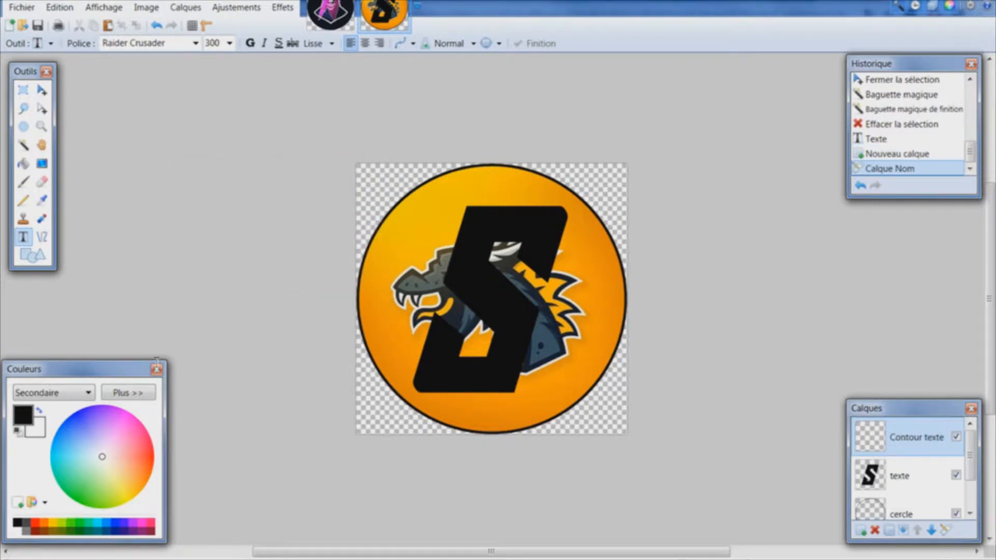
Draw a white line with the Line/Curve tool at brush width 3 along the top edge of the S.
left_click(41, 237)
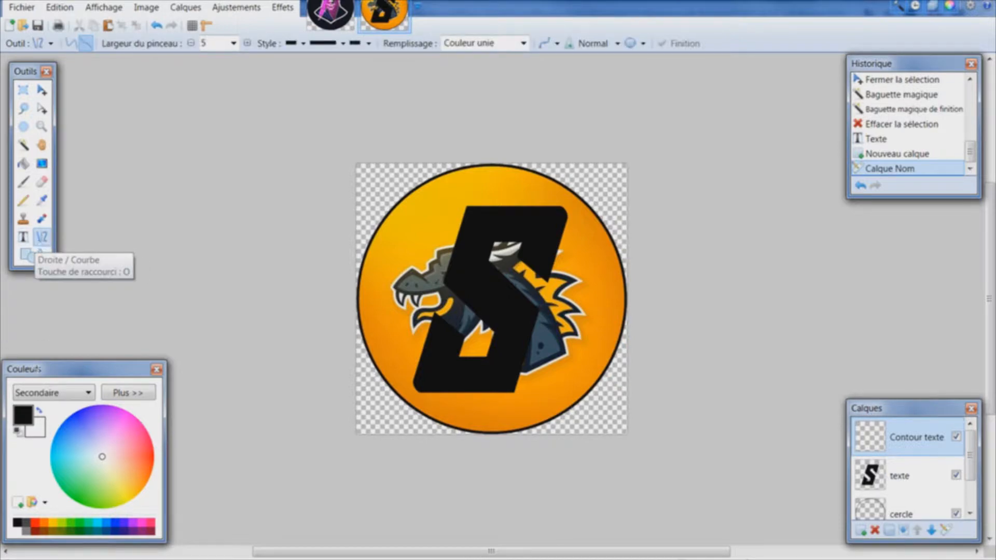
left_click(40, 411)
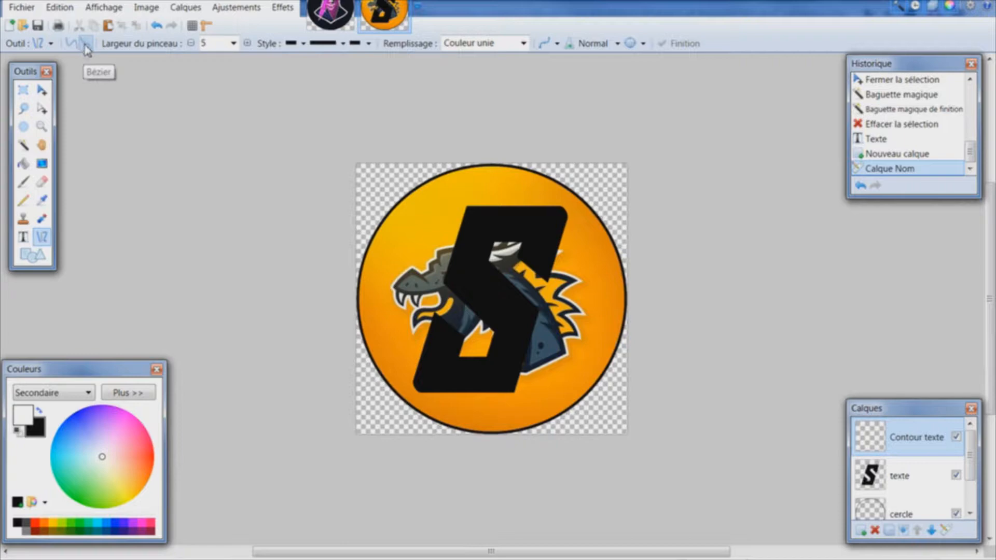
double_click(205, 44)
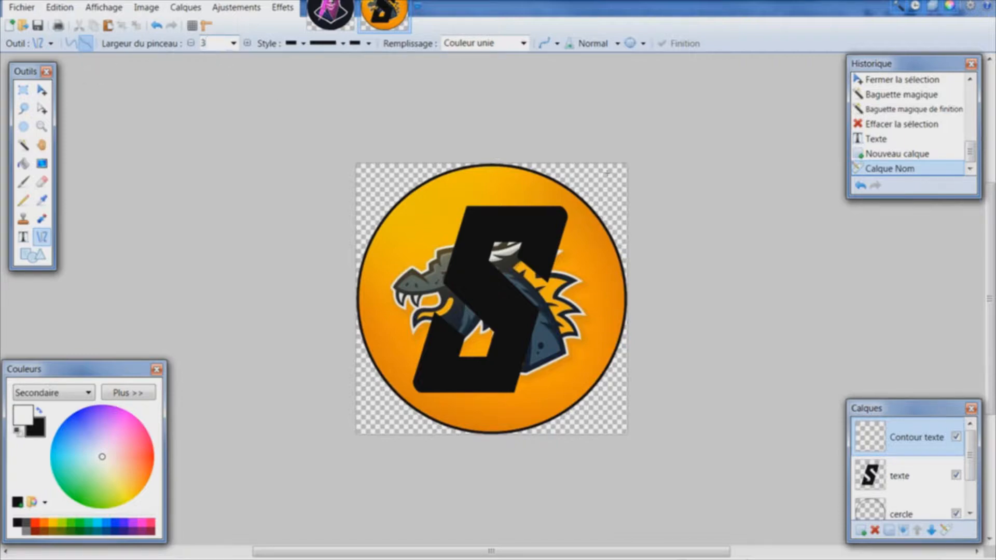
scroll(480, 198, "up", 5)
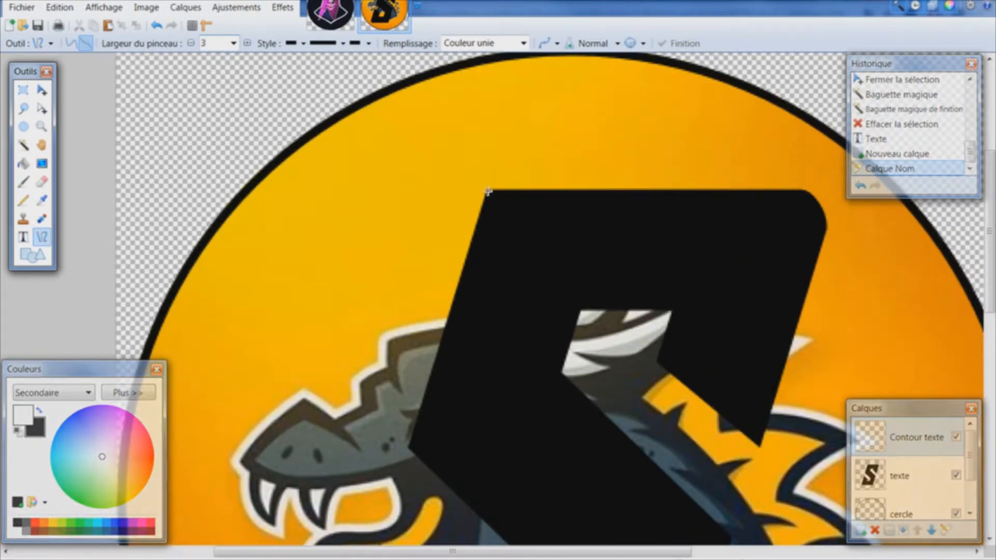
mouse_move(490, 191)
left_mouse_down()
mouse_move(830, 179)
mouse_move(803, 191)
left_mouse_up()
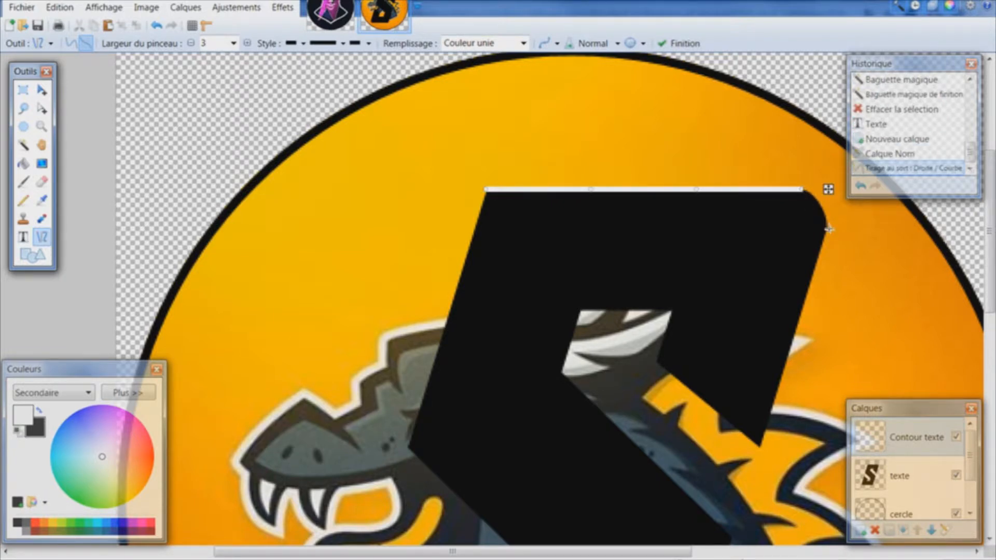
Draw a white line across the upper-right corner of the S and bend it to follow the rounded edge.
left_click_drag(828, 229, 801, 191)
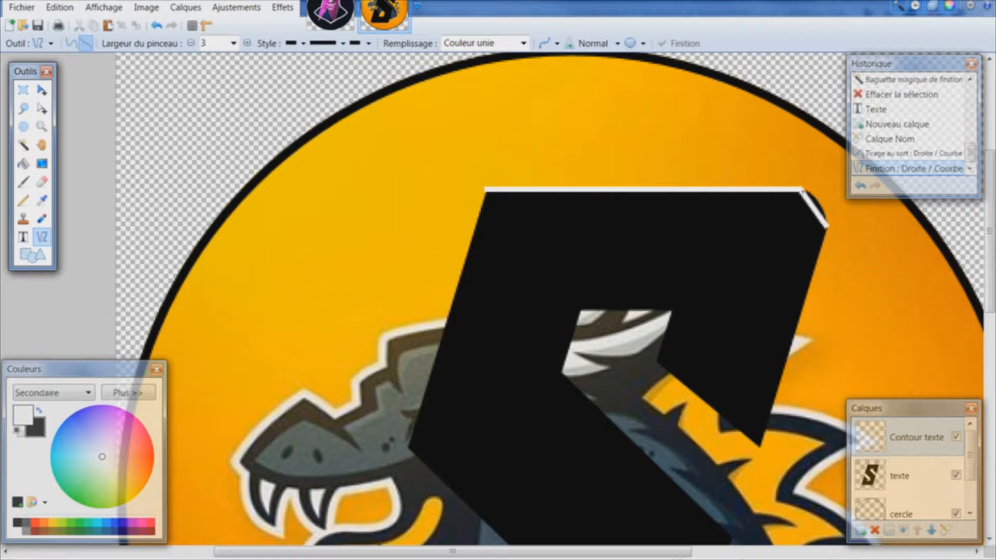
scroll(842, 248, "up", 5)
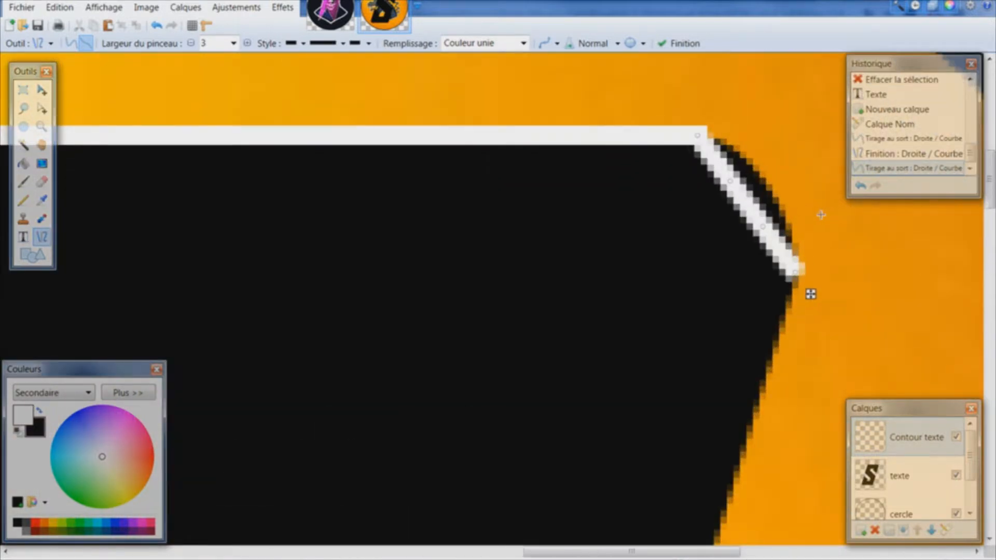
left_click_drag(764, 228, 791, 206)
left_click_drag(730, 181, 754, 148)
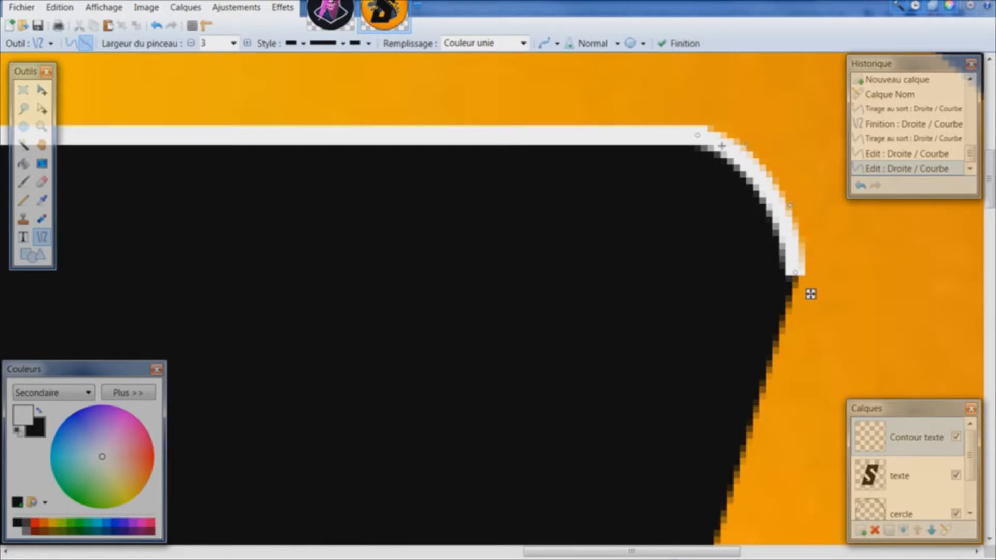
scroll(701, 136, "down", 2)
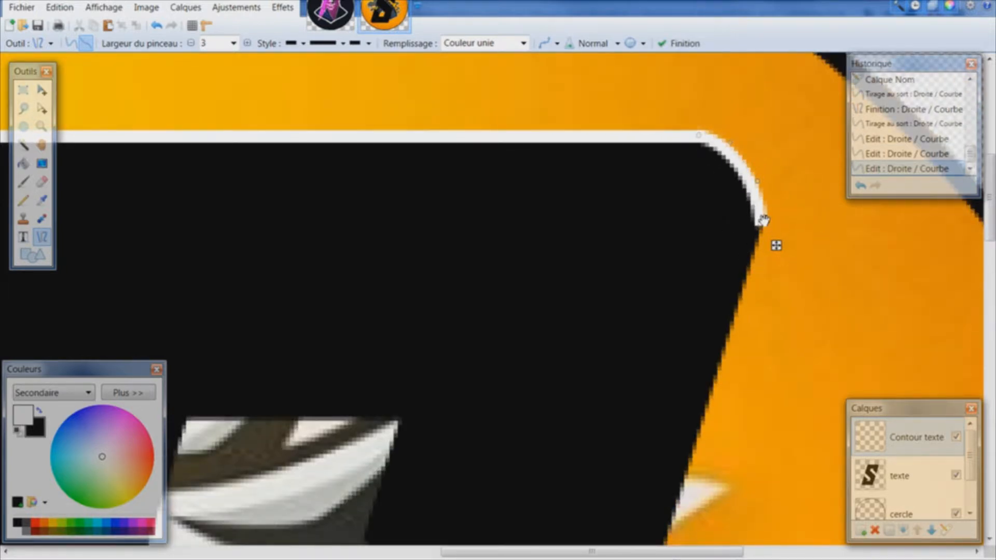
left_click_drag(767, 226, 766, 230)
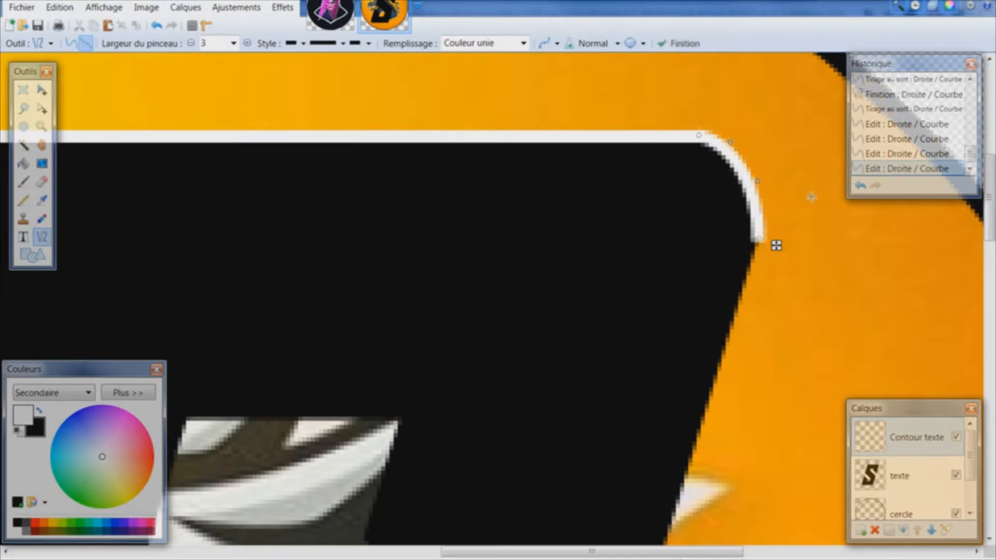
left_click(860, 185)
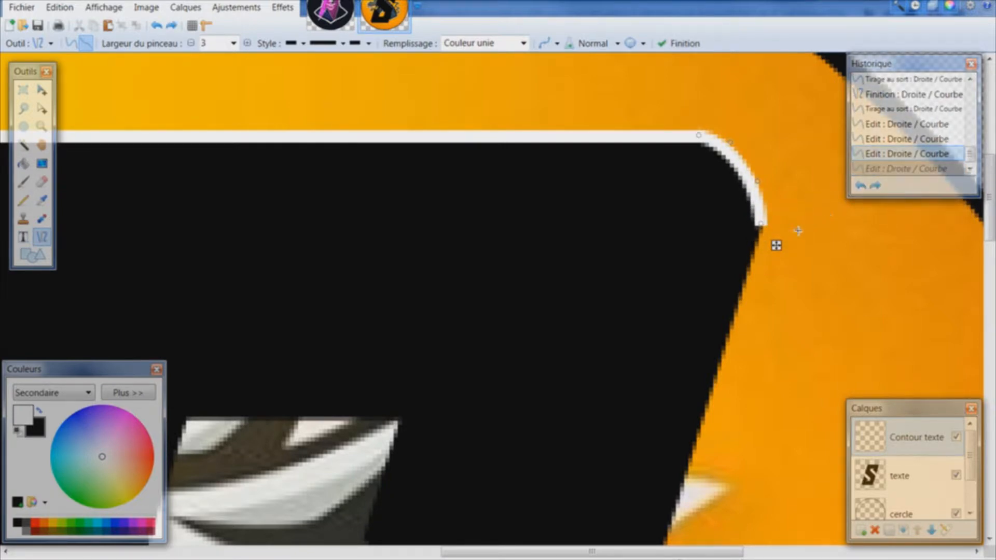
key("Return")
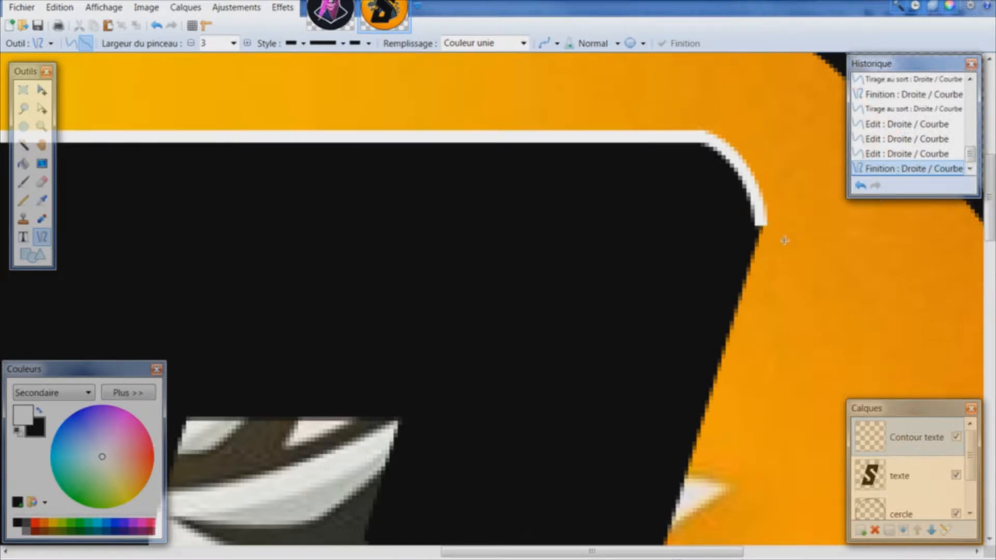
Draw white lines down the right edge of the S's upper arm, along the arm's lower diagonal and the upper opening's right edge.
left_click_drag(760, 231, 604, 167)
scroll(612, 519, "down", 5)
scroll(449, 253, "up", 5)
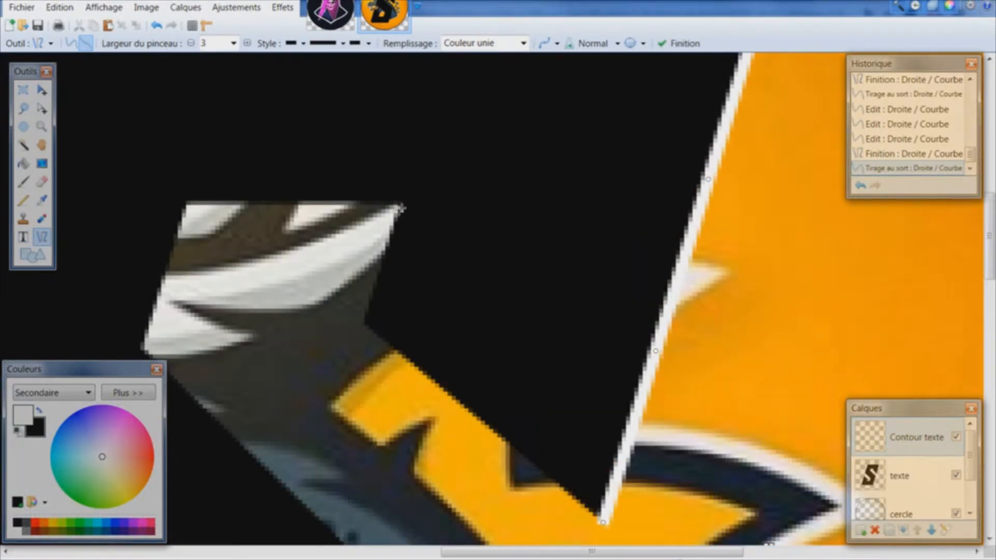
left_click_drag(403, 205, 362, 319)
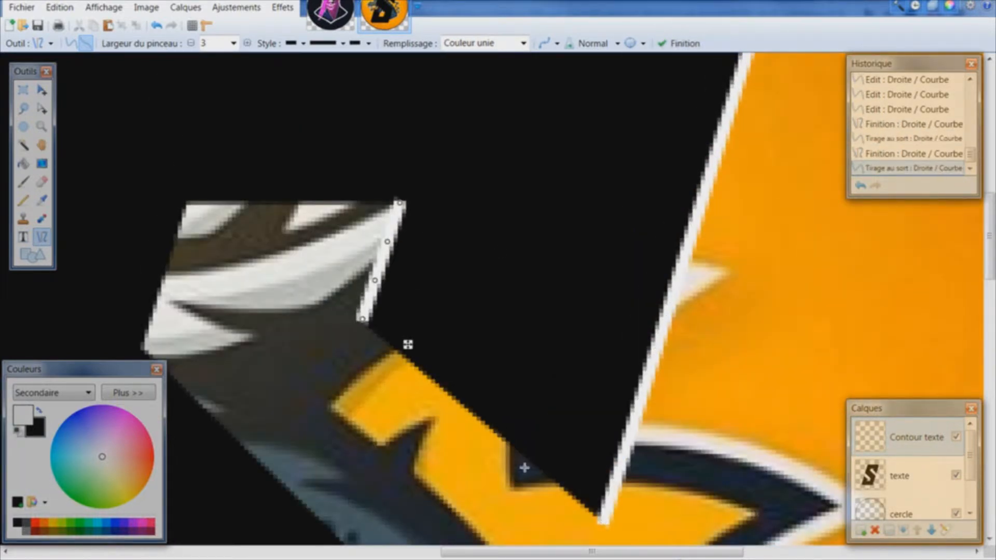
left_click_drag(602, 519, 366, 318)
Outline the left edge of the upper opening, the right diagonal, the lower right side and the bottom edge of the S in white.
left_click_drag(189, 202, 143, 349)
left_click(209, 381)
scroll(218, 451, "down", 1)
left_click_drag(144, 280, 532, 372)
scroll(531, 542, "down", 5)
left_click(521, 297)
scroll(379, 534, "down", 5)
left_click(310, 367)
Draw a white line across the lower-left corner of the S and bend it to follow the rounded edge.
scroll(57, 401, "left", 5)
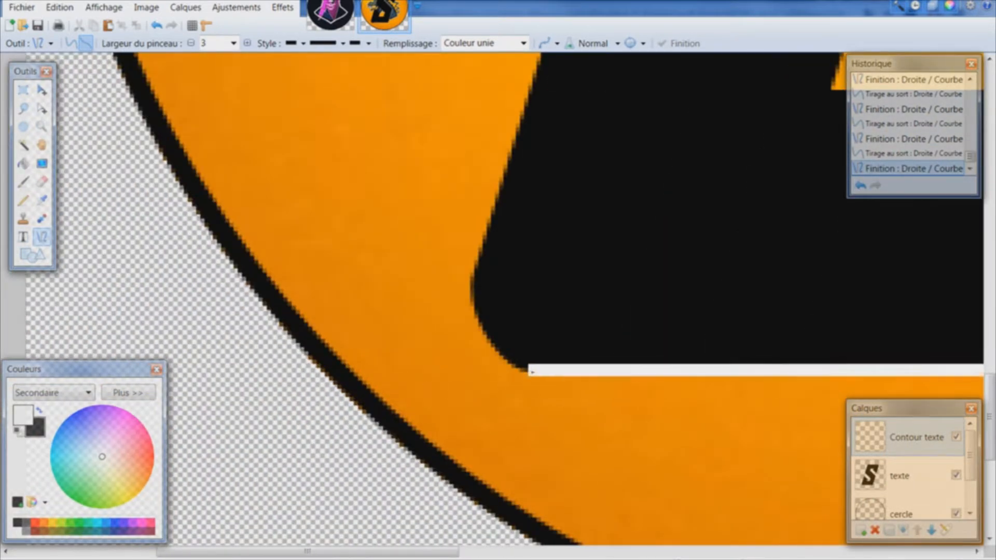
mouse_move(472, 280)
left_mouse_down()
mouse_move(534, 370)
mouse_move(493, 355)
left_mouse_up()
left_click_drag(493, 311, 478, 309)
left_click(484, 245)
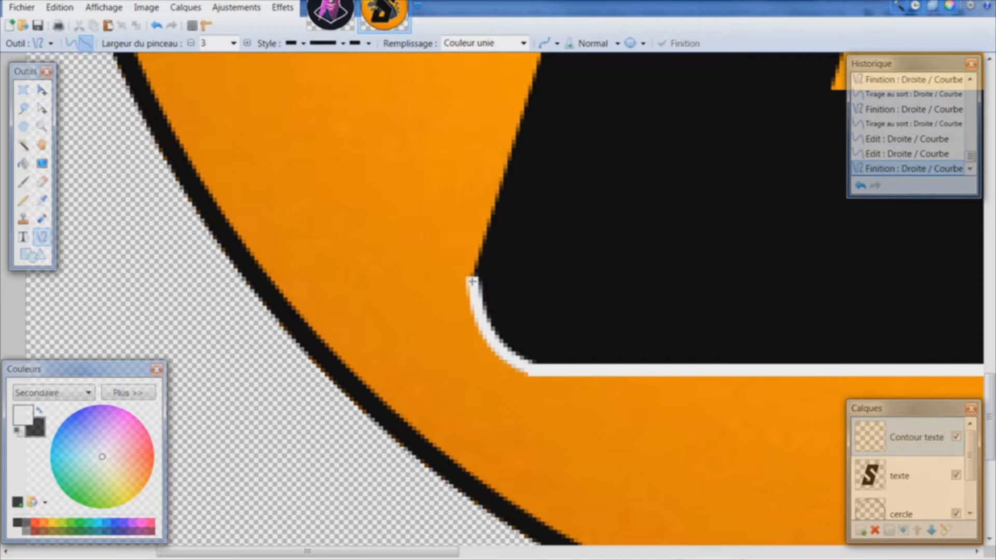
Draw white lines along the S's lower left side, the lower arm's upper diagonal and the edges of the lower opening.
scroll(529, 178, "up", 10)
key("Return")
left_click_drag(643, 341, 427, 139)
left_click(860, 186)
left_click_drag(426, 138, 378, 289)
left_click_drag(600, 289, 378, 288)
left_click_drag(567, 203, 543, 203)
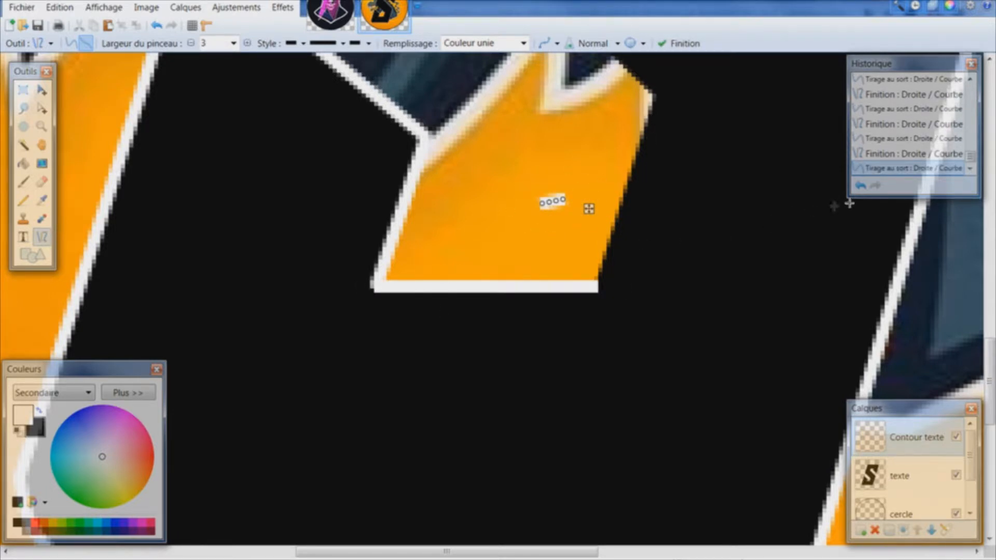
left_click(860, 185)
left_click_drag(598, 289, 655, 92)
Complete the white outline along the left diagonal and the upper left side of the S, up to the top edge.
scroll(672, 120, "up", 3)
scroll(672, 120, "up", 5)
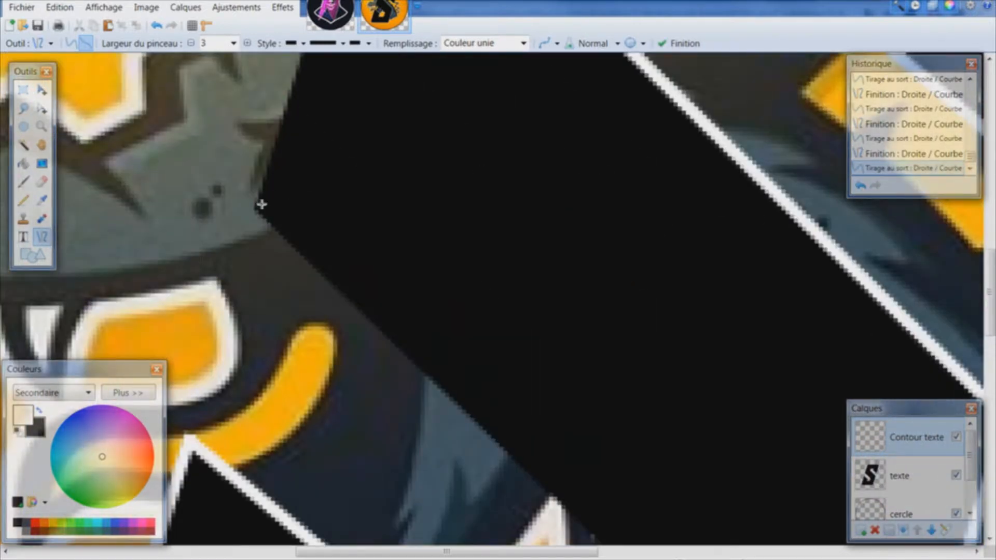
left_click_drag(256, 214, 651, 366)
scroll(602, 493, "down", 4)
scroll(415, 260, "up", 8)
scroll(306, 317, "down", 2)
left_click_drag(256, 414, 404, 67)
scroll(404, 66, "up", 7)
left_click_drag(403, 66, 436, 254)
scroll(529, 478, "down", 6)
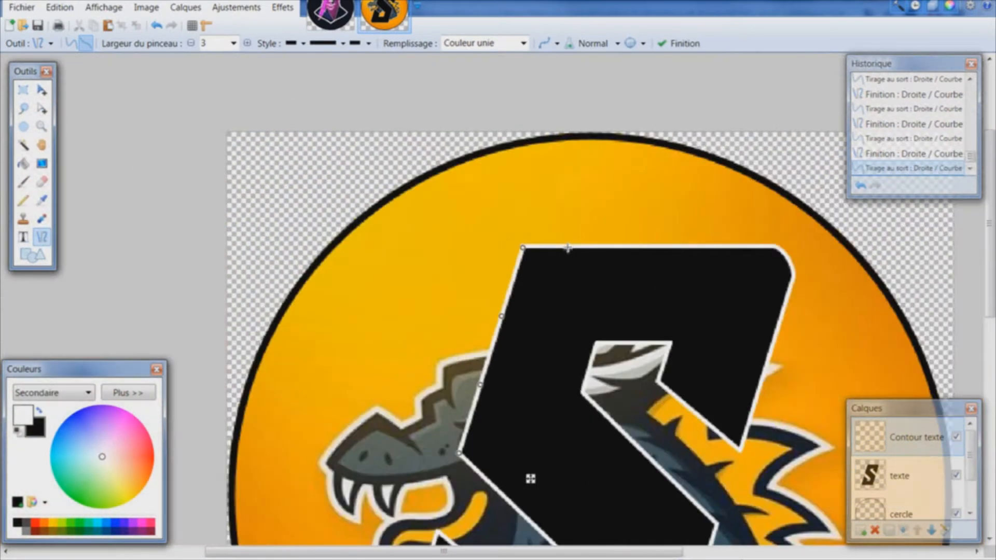
scroll(509, 518, "right", 3)
scroll(469, 352, "down", 2)
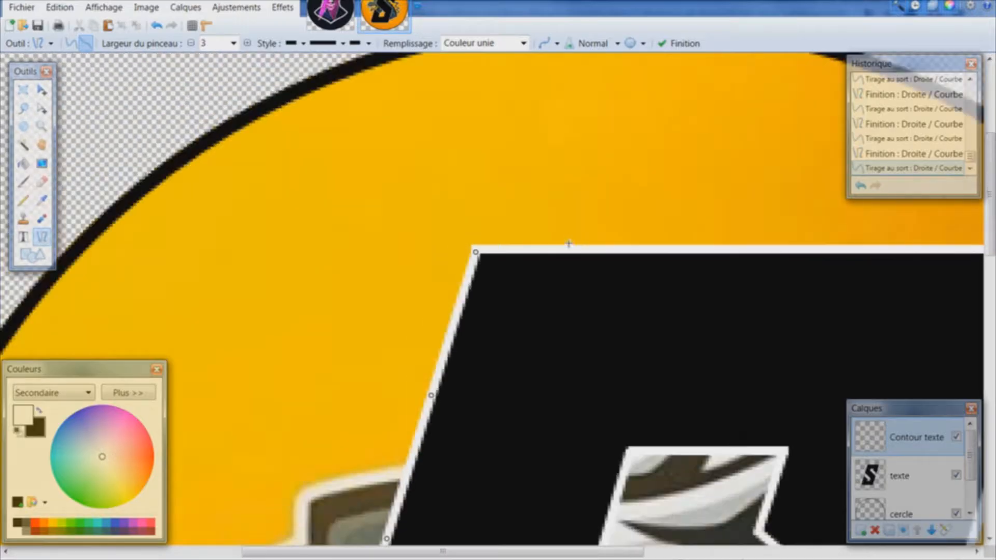
scroll(568, 244, "down", 5)
left_click_drag(480, 552, 513, 554)
scroll(469, 351, "down", 2)
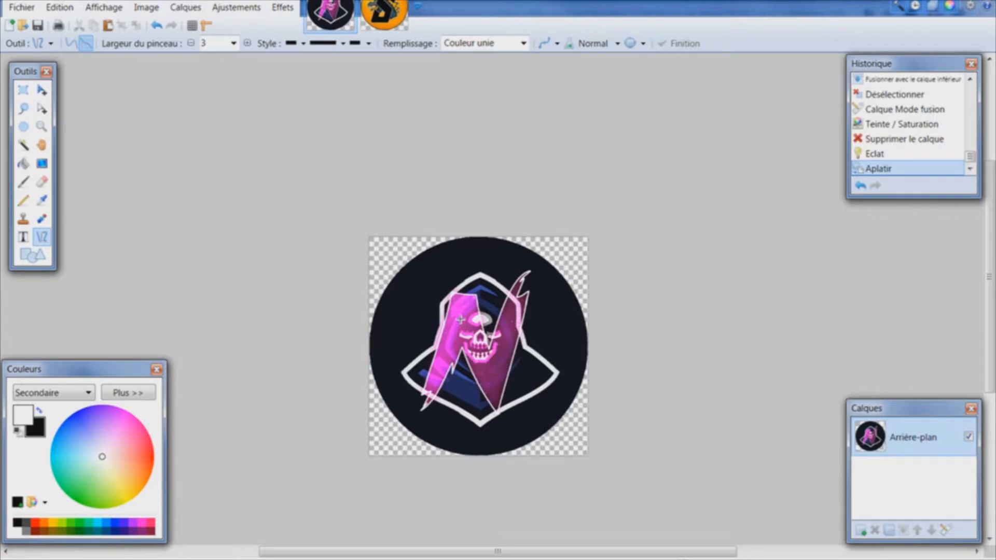
key("ctrl+Tab")
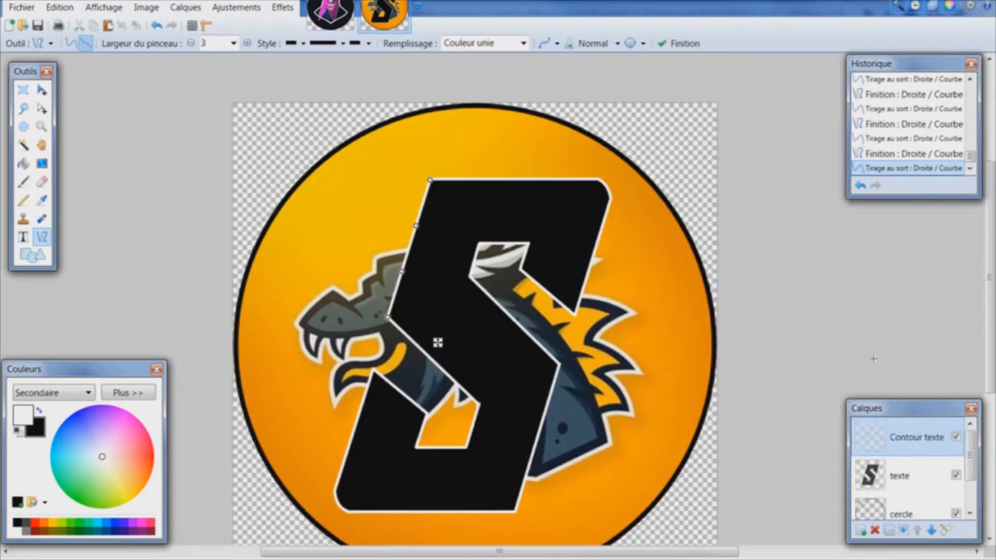
Add a new layer directly above the texte layer and name it "galaxy".
left_click(896, 484)
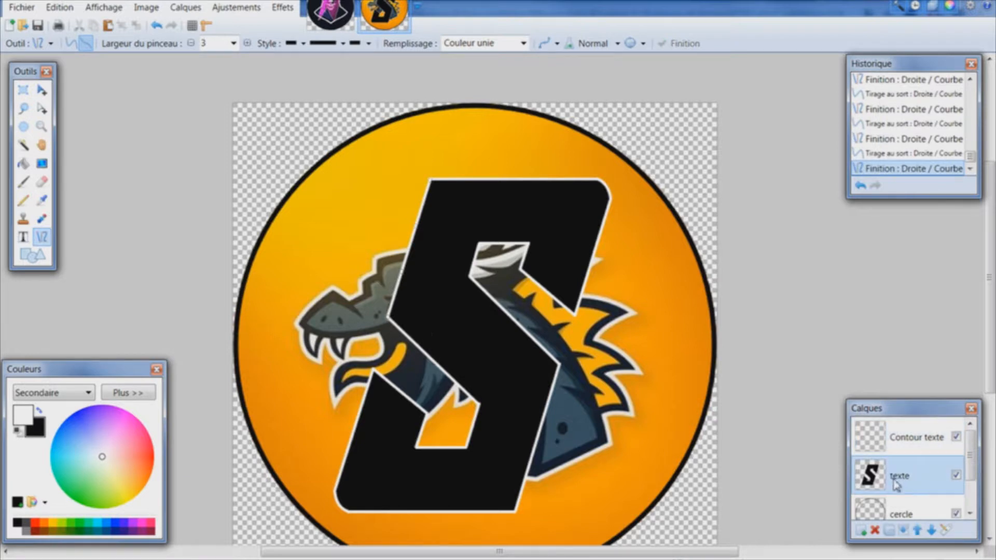
left_click(862, 530)
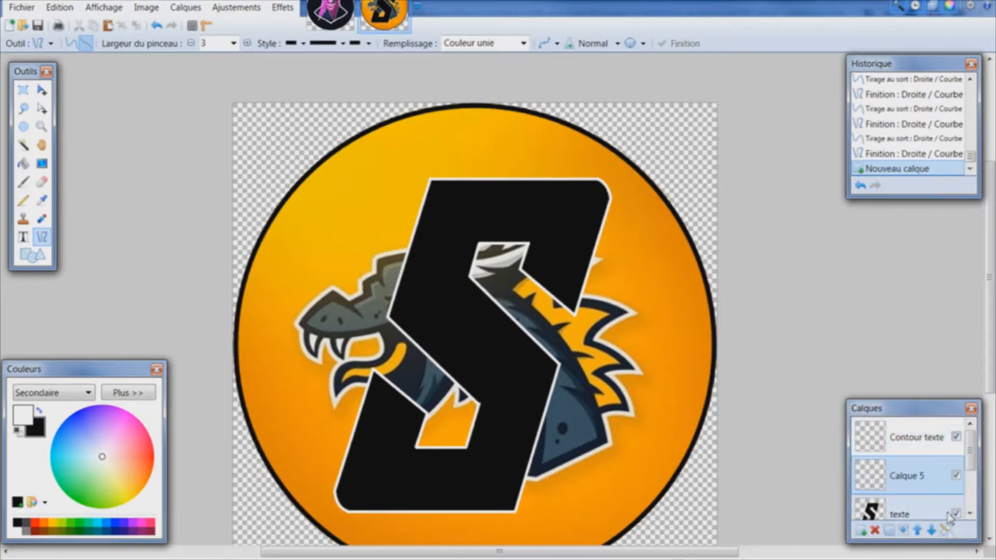
left_click(944, 530)
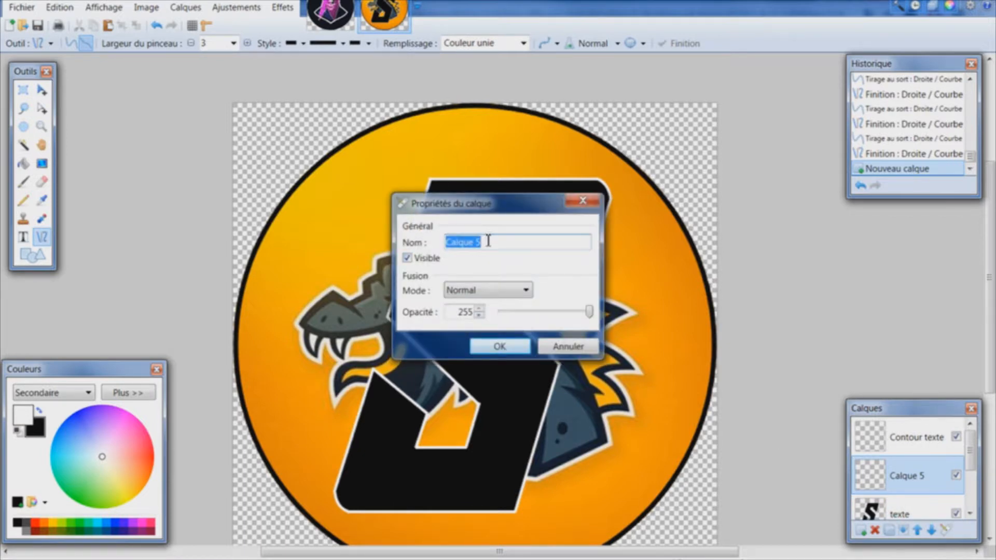
type("g")
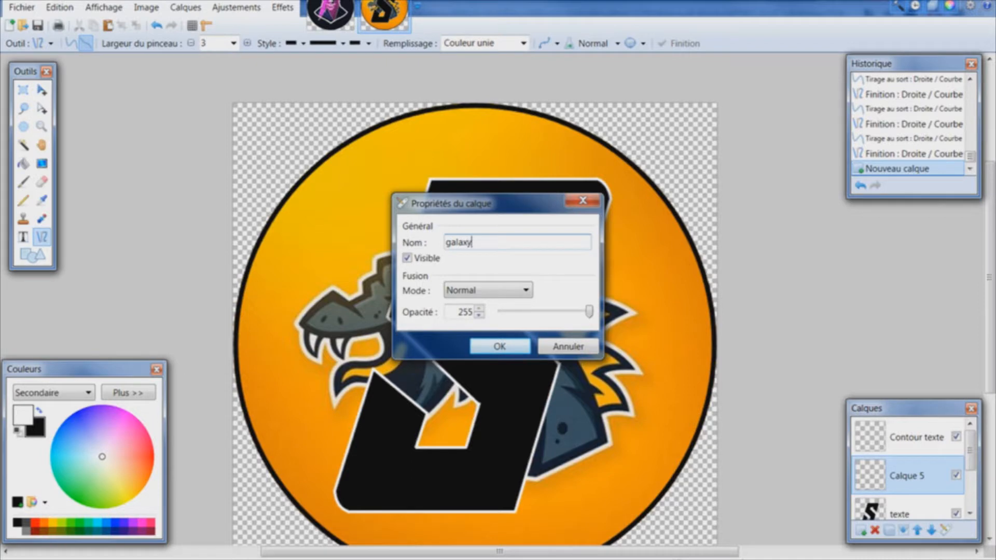
type("alaxy")
key("Return")
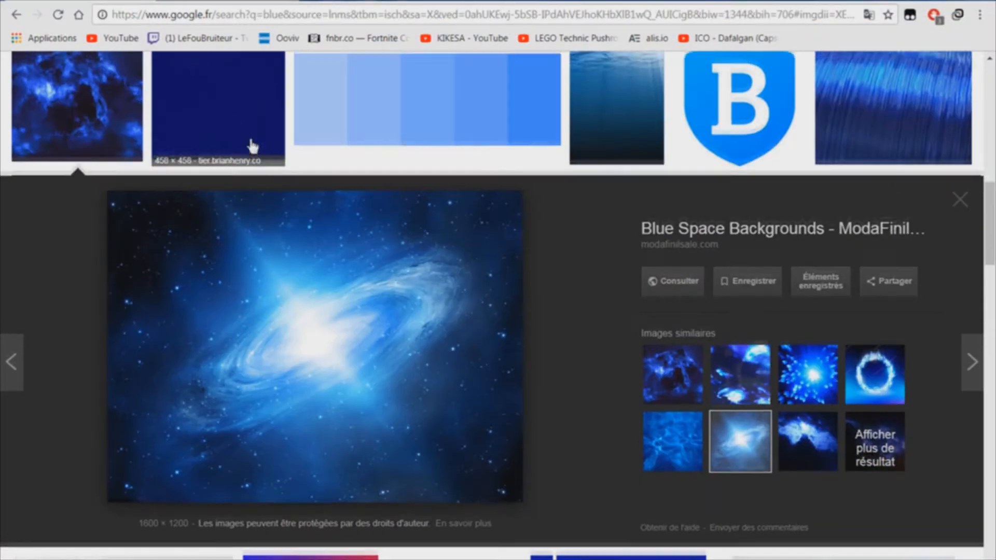
Switch to the browser, find the "Blue Space Backgrounds" galaxy picture through the "blue" image results and copy it.
key("Escape")
scroll(276, 169, "up", 3)
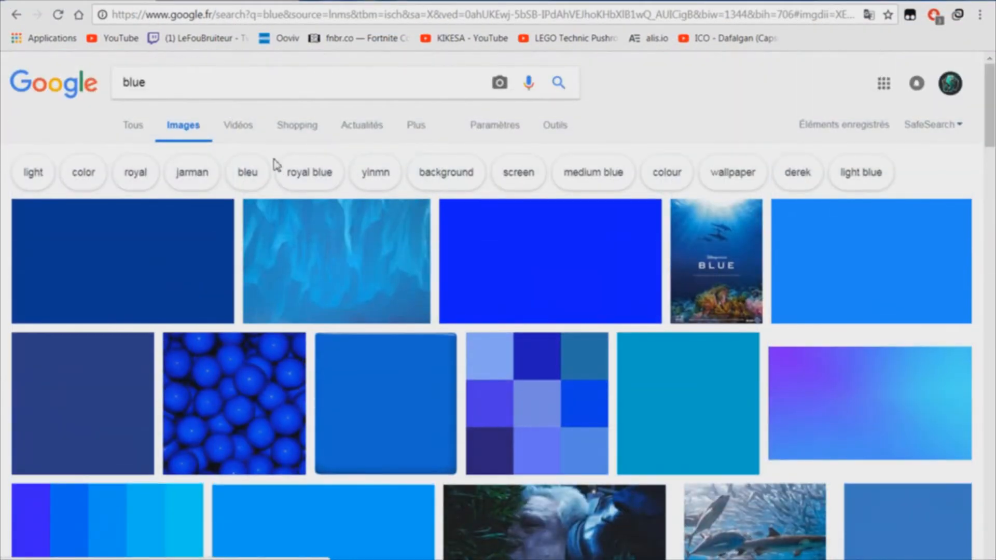
left_click_drag(168, 80, 127, 79)
left_click(103, 101)
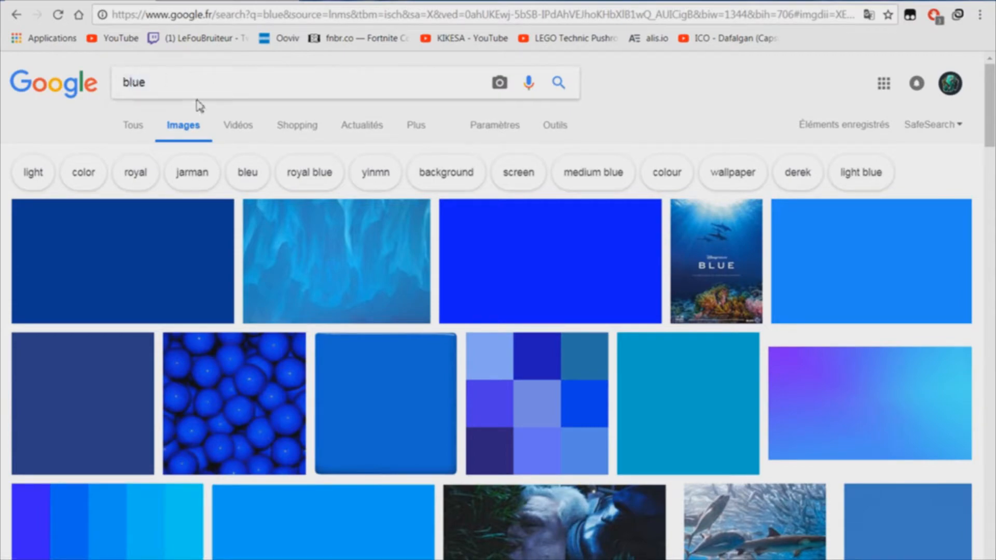
scroll(199, 105, "down", 7)
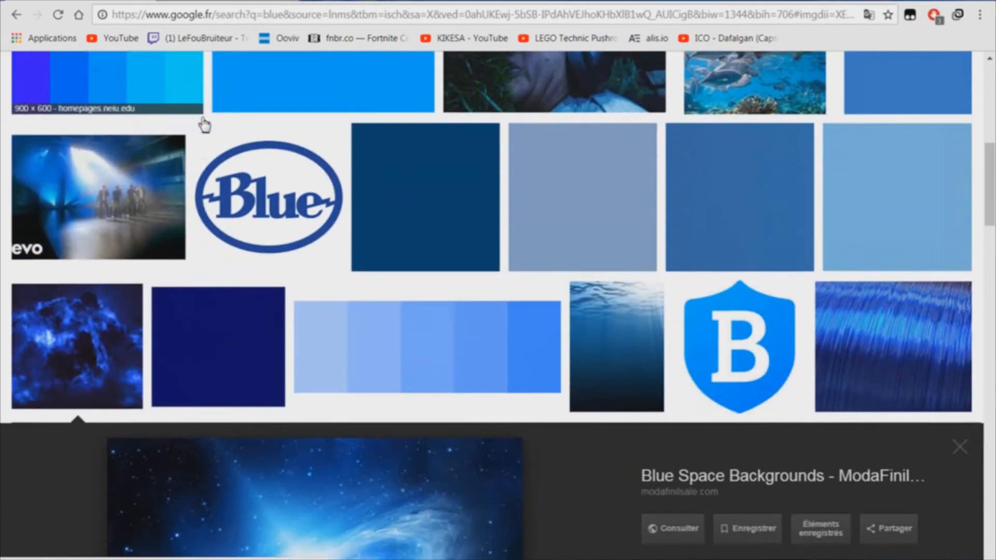
left_click(114, 290)
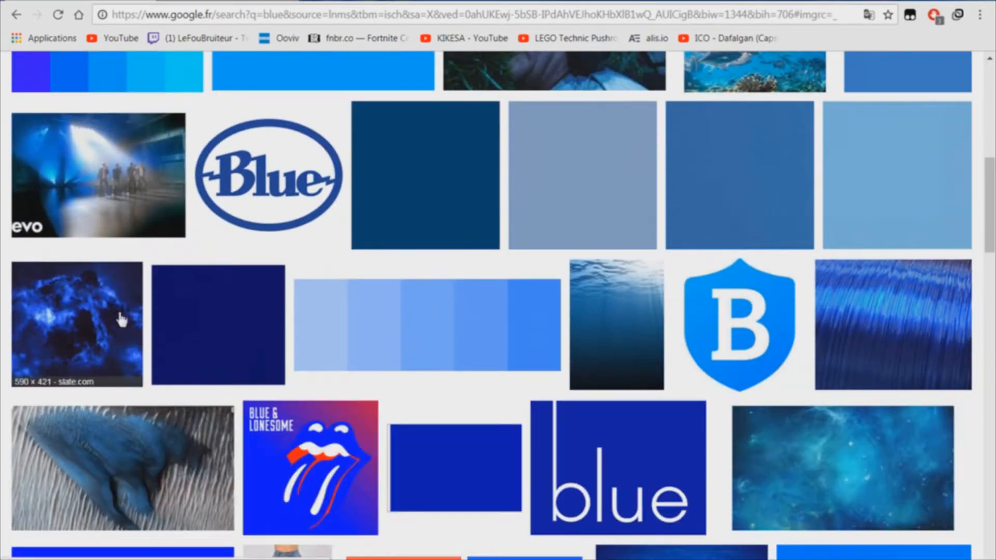
left_click(81, 331)
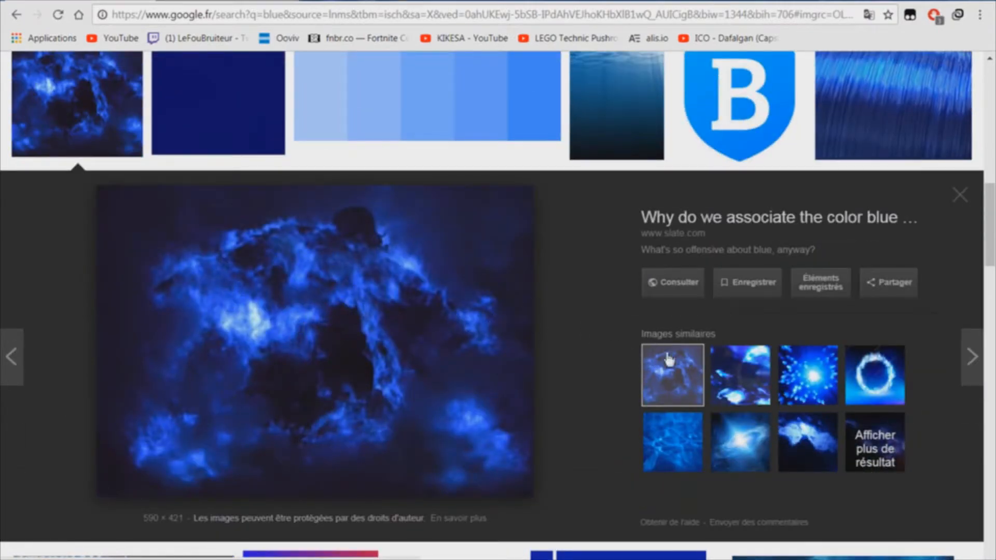
left_click(739, 438)
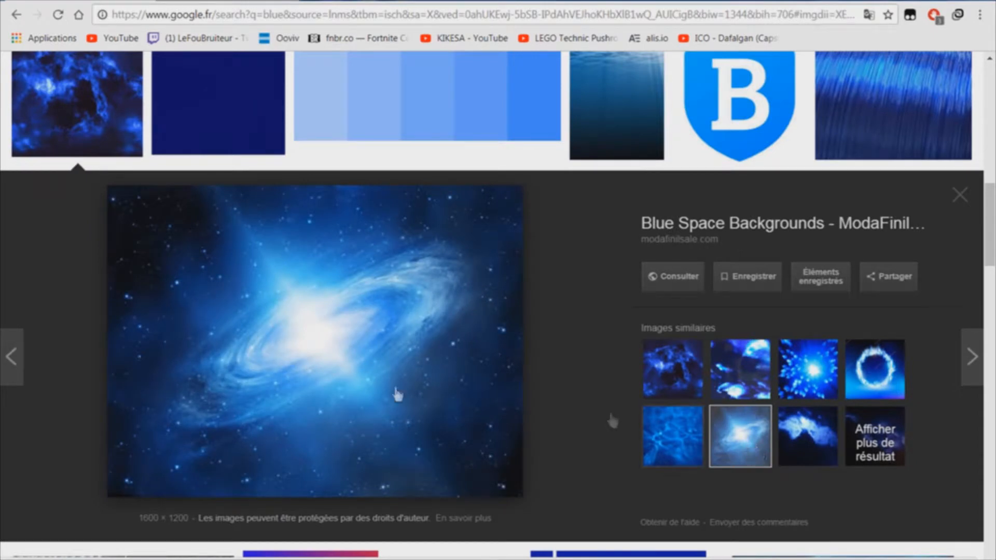
right_click(437, 377)
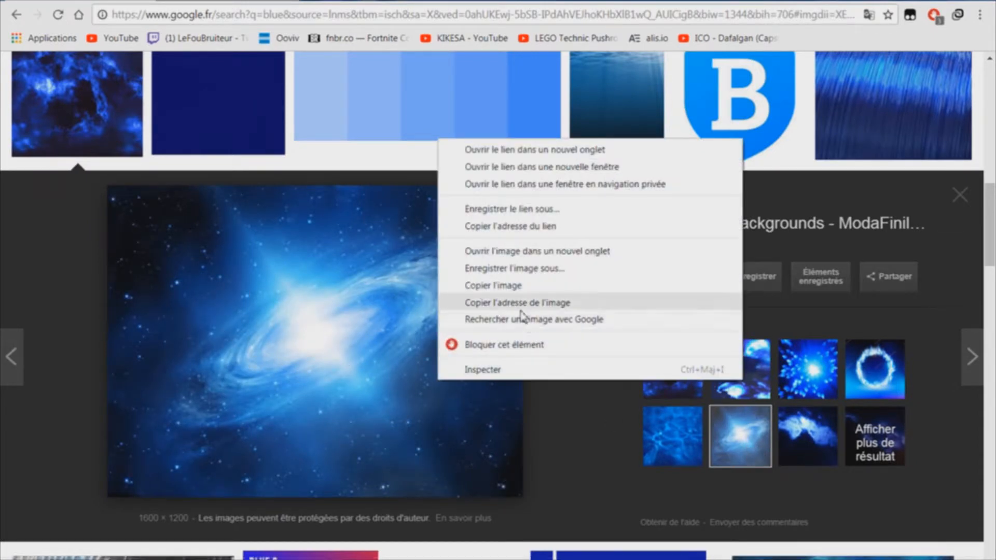
left_click(492, 285)
Switch back to the S logo in Paint.NET and paste the galaxy picture on the galaxy layer without changing the canvas size.
mouse_move(250, 549)
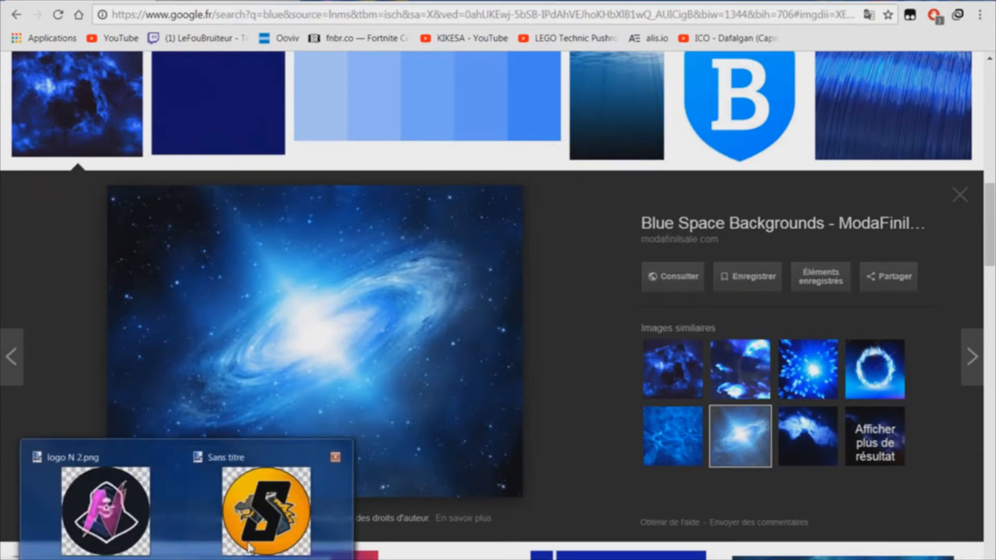
left_click(311, 495)
scroll(587, 437, "down", 1)
key("ctrl+v")
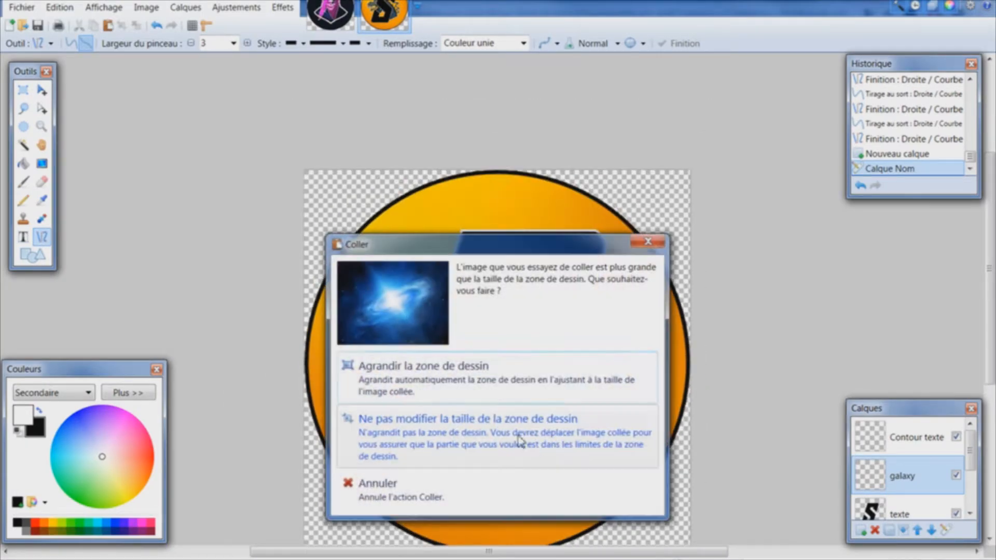
left_click(475, 436)
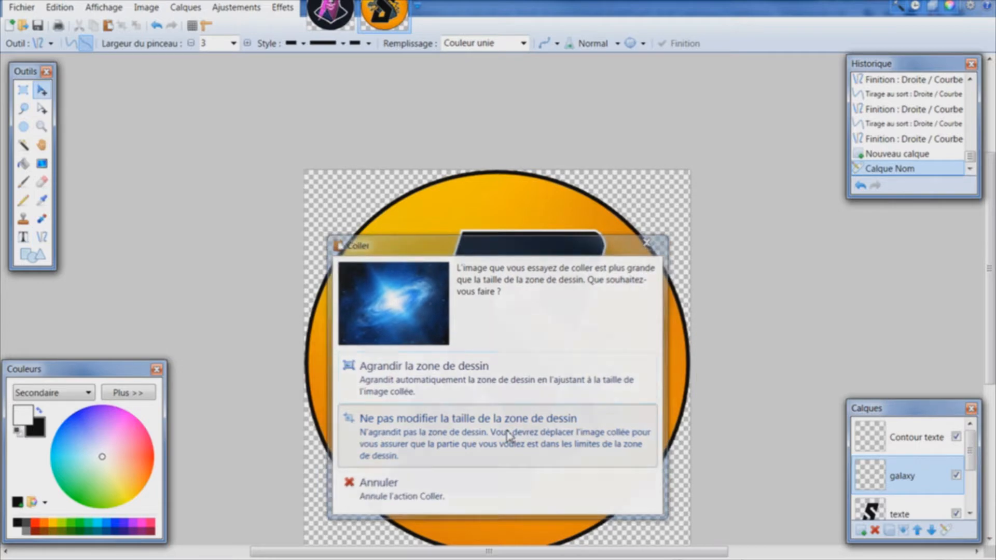
Move the pasted galaxy picture so its bright blue, starry part covers the whole canvas and the S.
scroll(511, 384, "down", 2)
left_click_drag(507, 356, 568, 416)
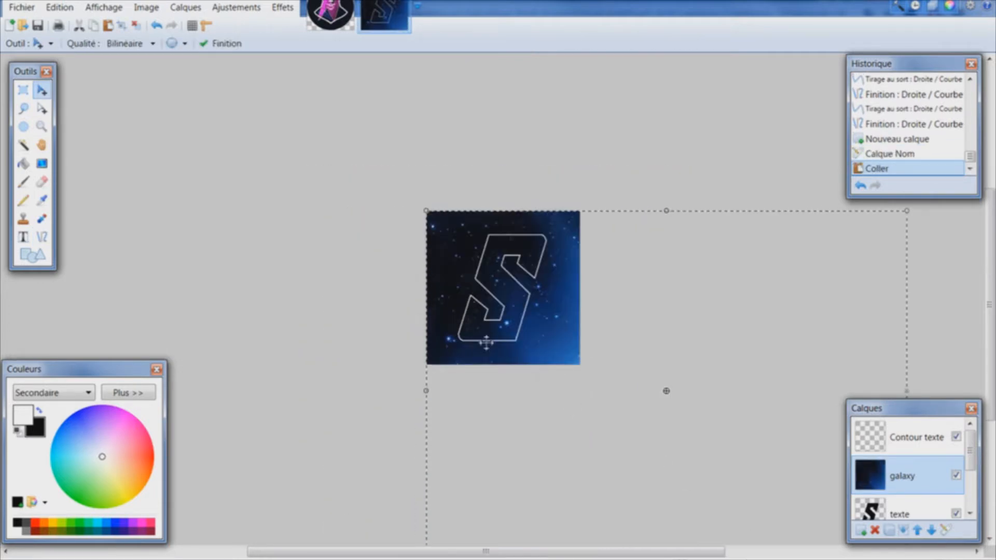
left_click_drag(773, 412, 498, 288)
scroll(498, 285, "up", 2)
scroll(498, 318, "up", 2)
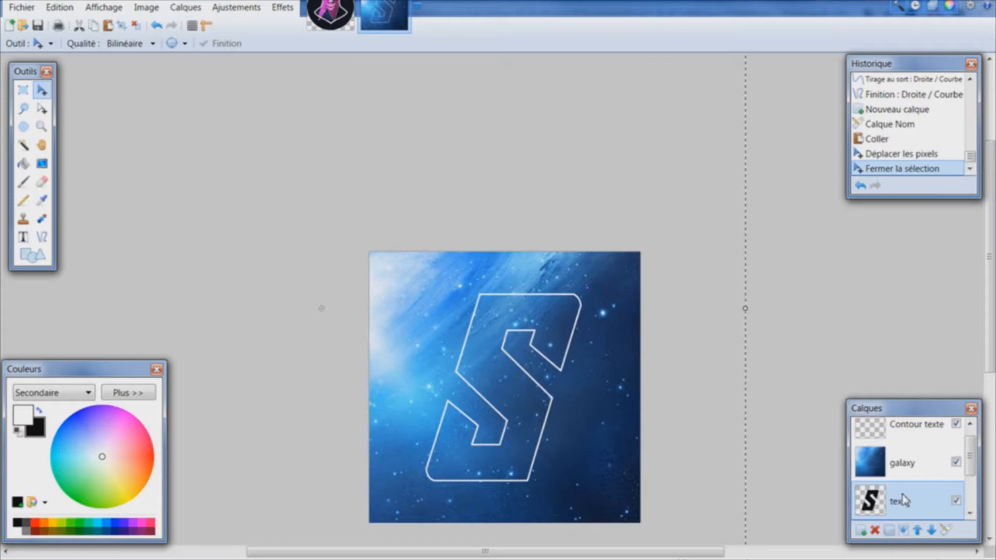
Select everything outside the S on the texte layer with the Magic Wand at 50% tolerance.
left_click(23, 146)
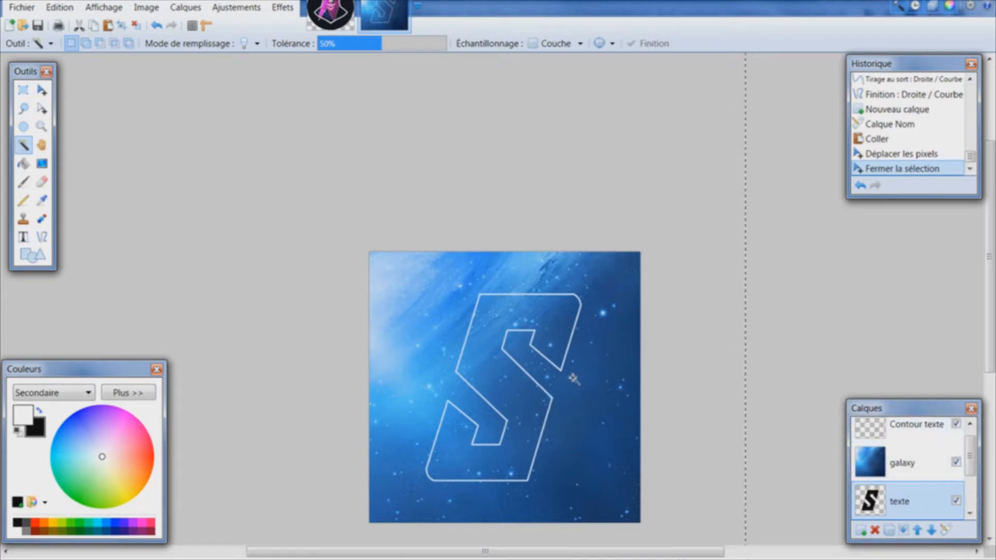
left_click(588, 390)
left_click(553, 337)
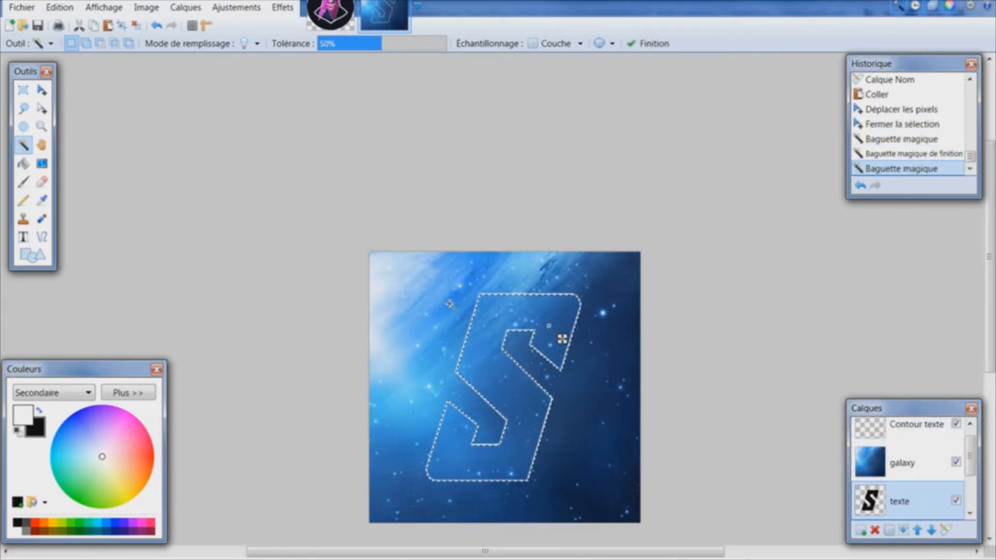
left_click(410, 302)
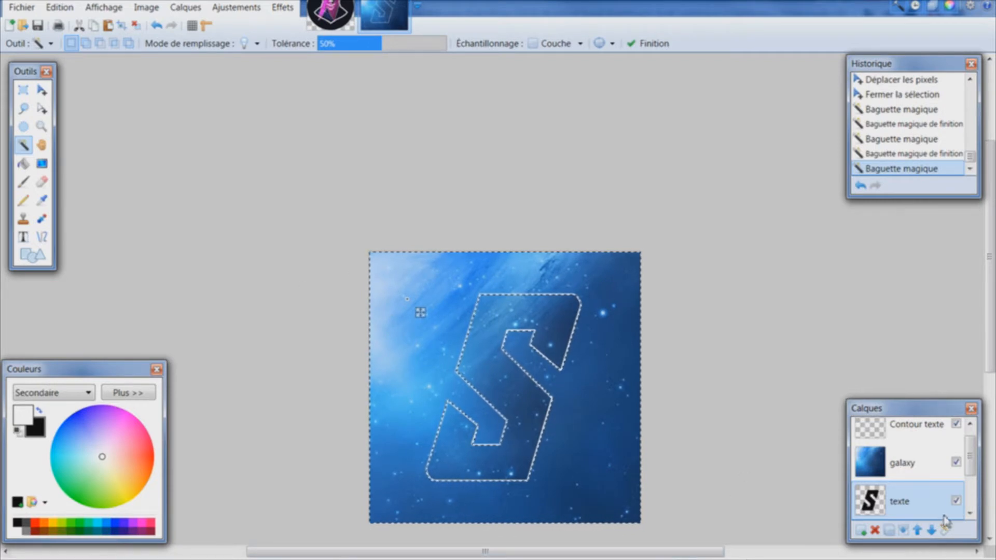
Erase the selected area around the S on the galaxy layer with the Eraser at a brush width of 1000.
left_click(905, 468)
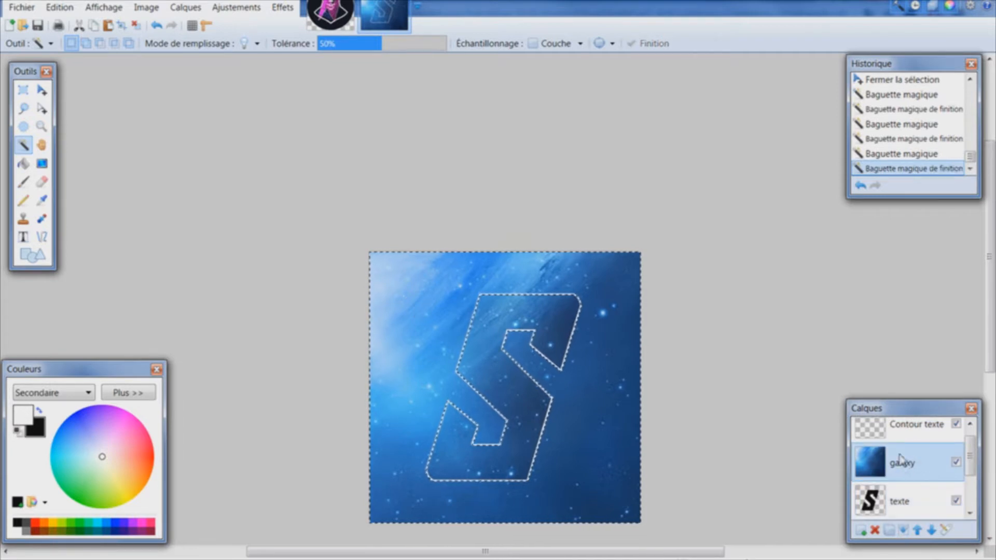
left_click(42, 182)
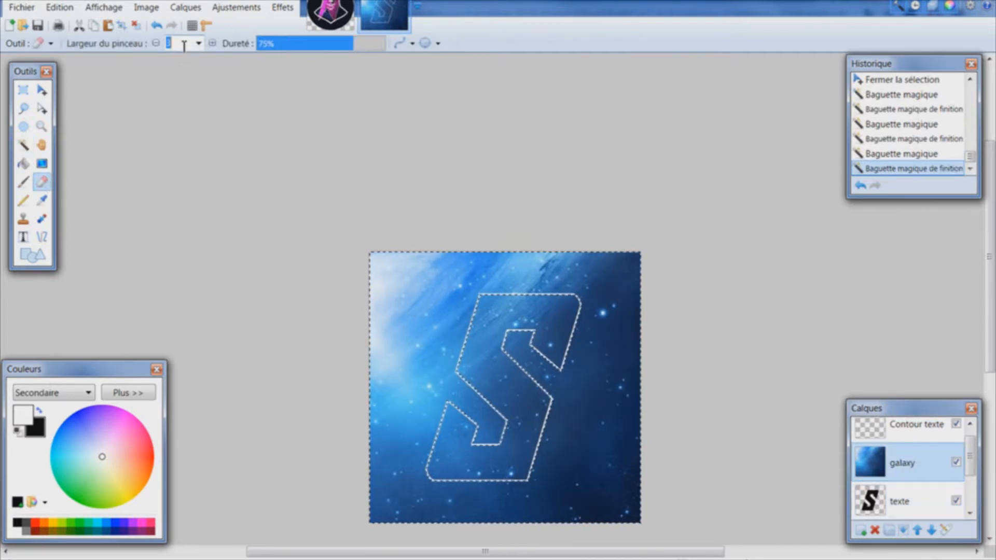
type("000")
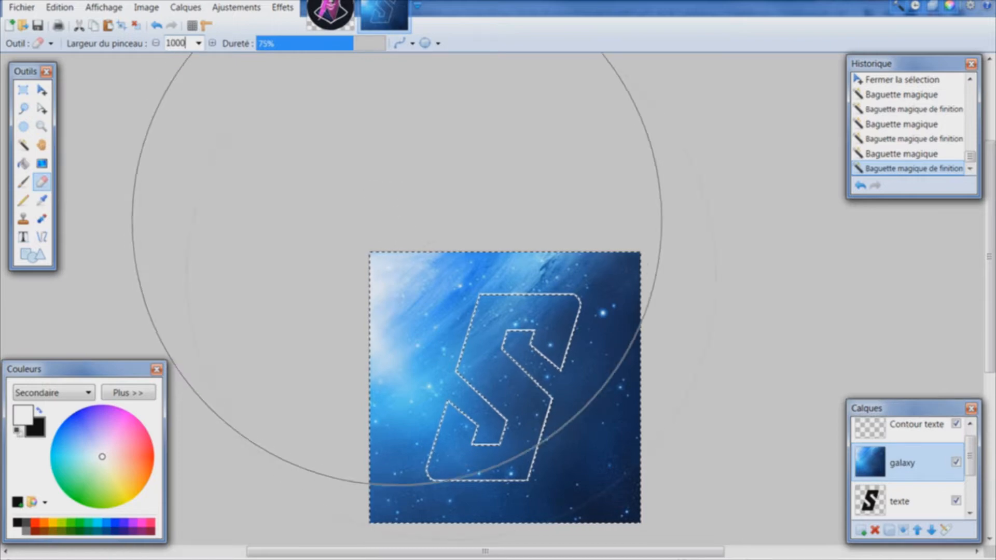
left_click(497, 353)
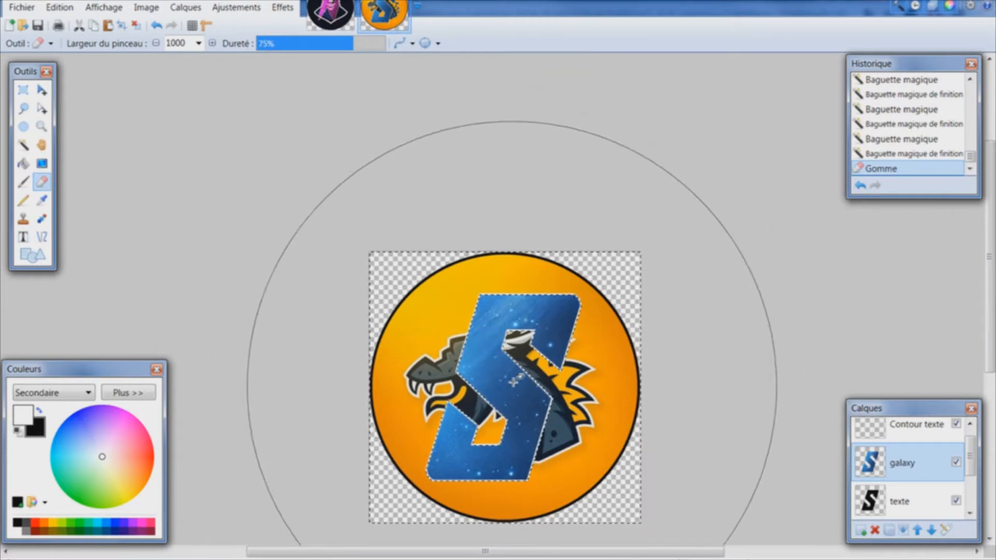
Delete the texte layer.
left_click(930, 499)
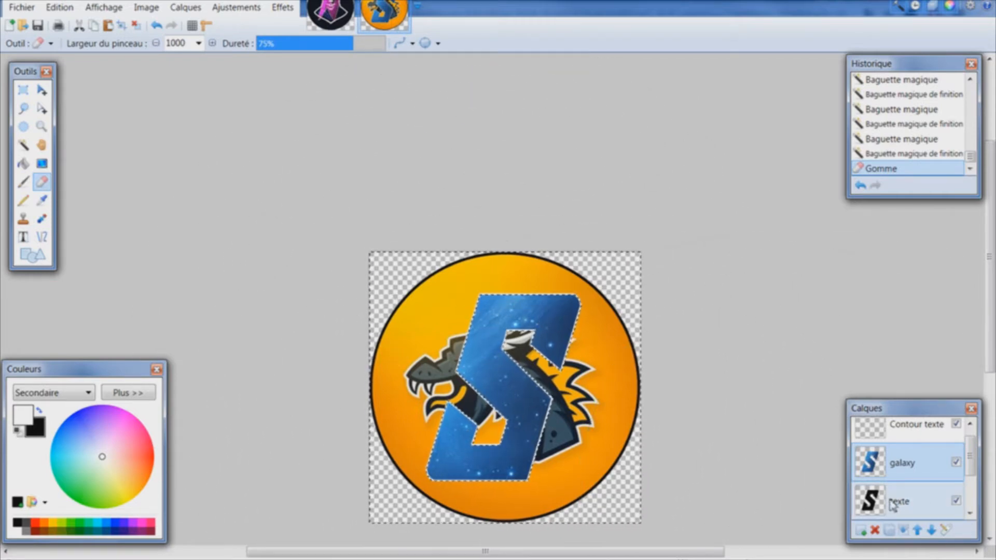
left_click(876, 530)
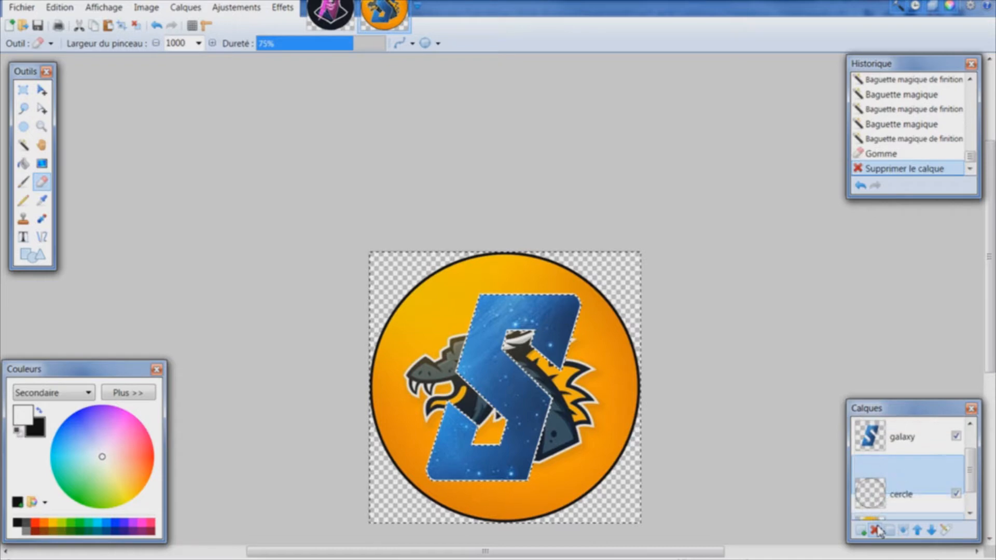
scroll(969, 462, "up", 2)
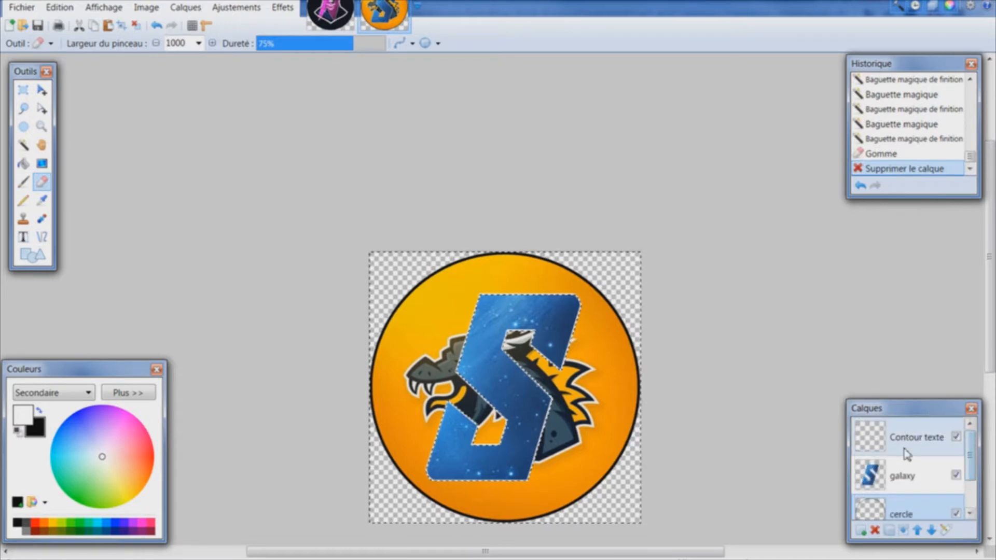
Clear the selection with the Eraser width set to 3, and merge the Contour texte layer down into the galaxy layer.
left_click(904, 453)
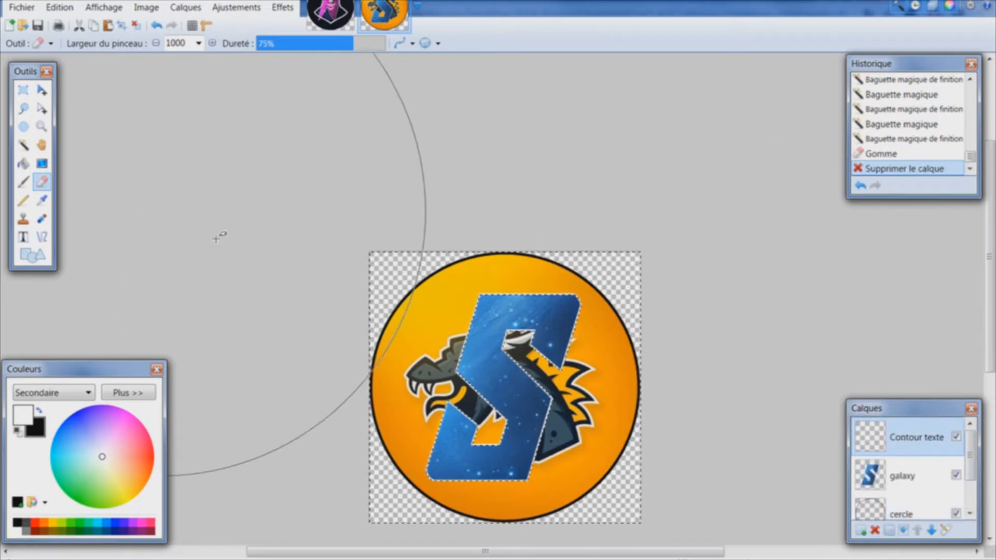
double_click(182, 44)
type("3")
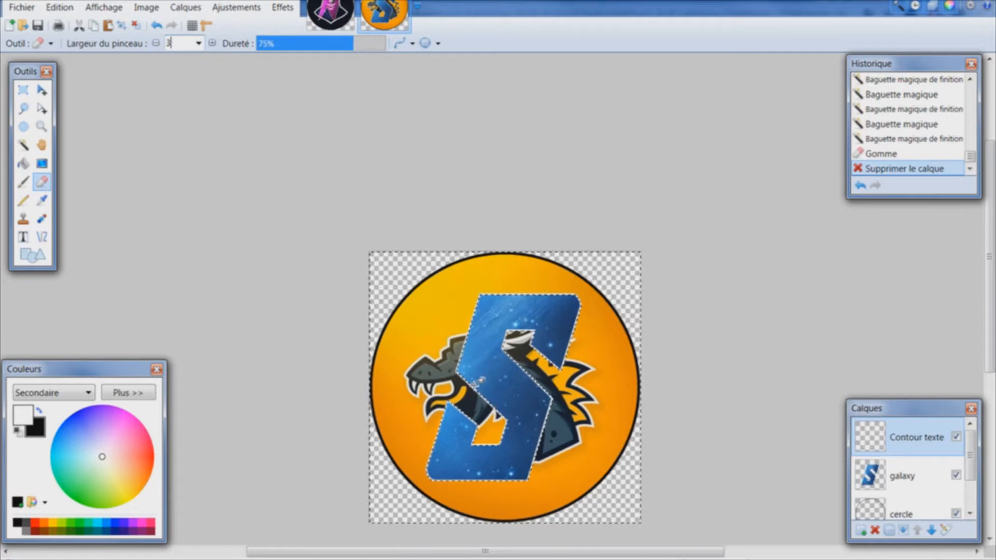
left_click(137, 28)
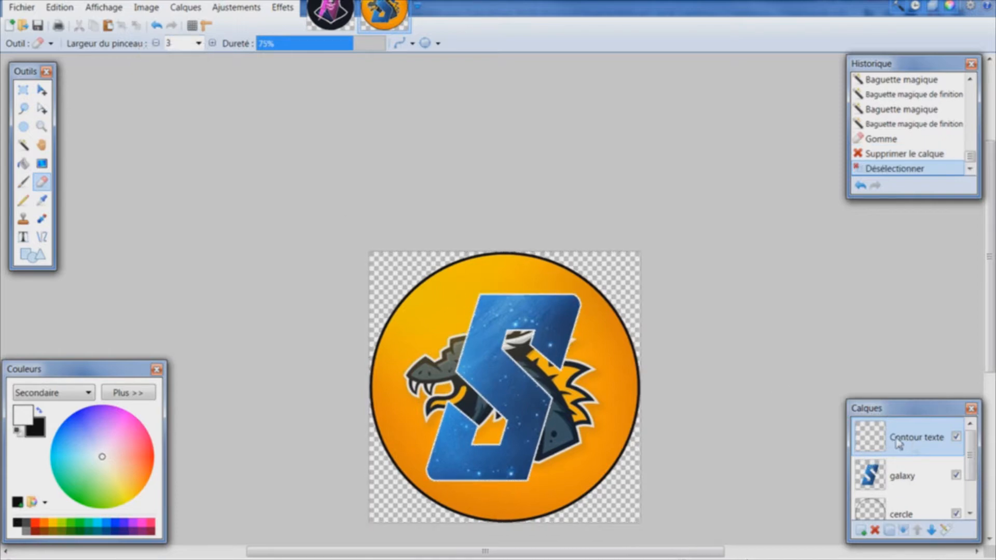
left_click(905, 530)
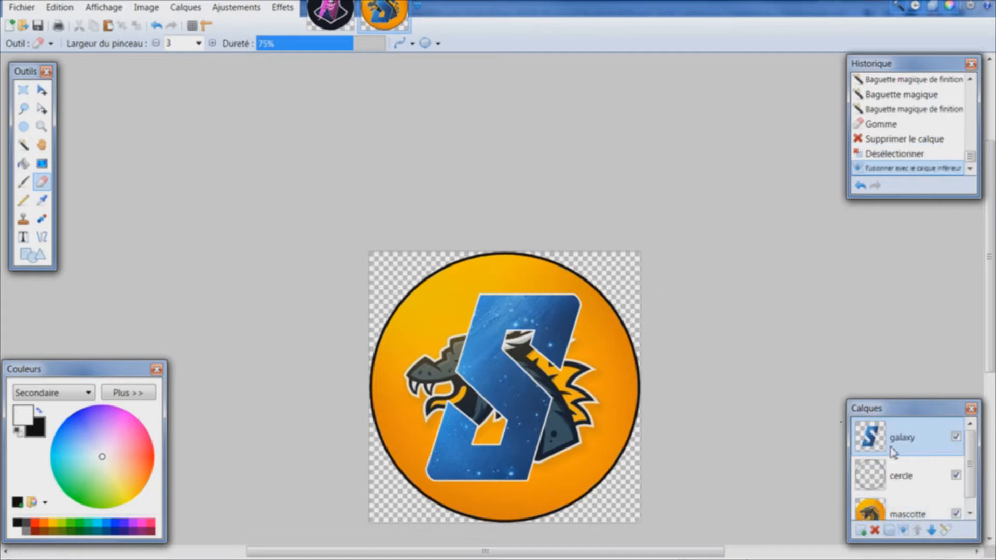
Try the Brillance and Multiplicateur blend modes on the galaxy layer.
left_click(947, 531)
left_click_drag(481, 200, 237, 141)
left_click(243, 231)
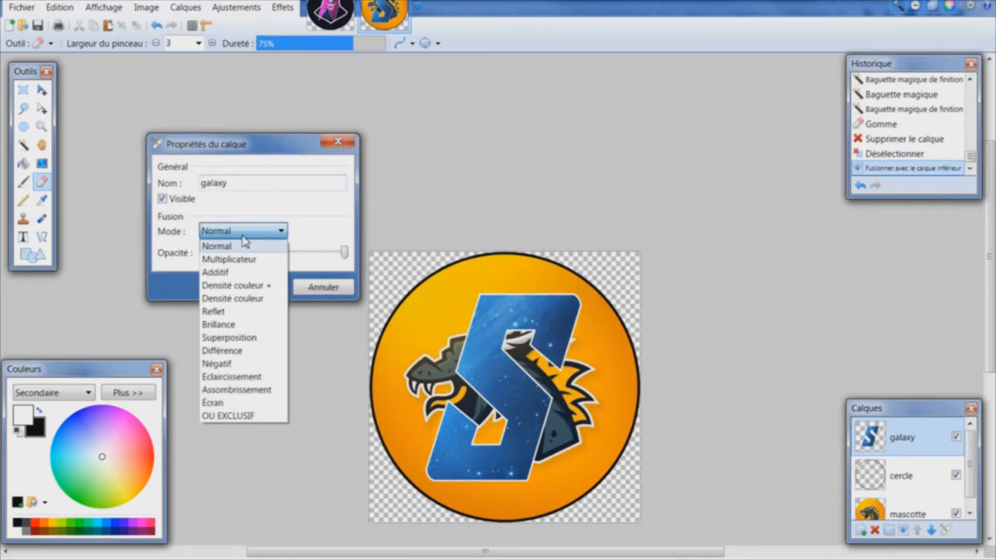
left_click(236, 326)
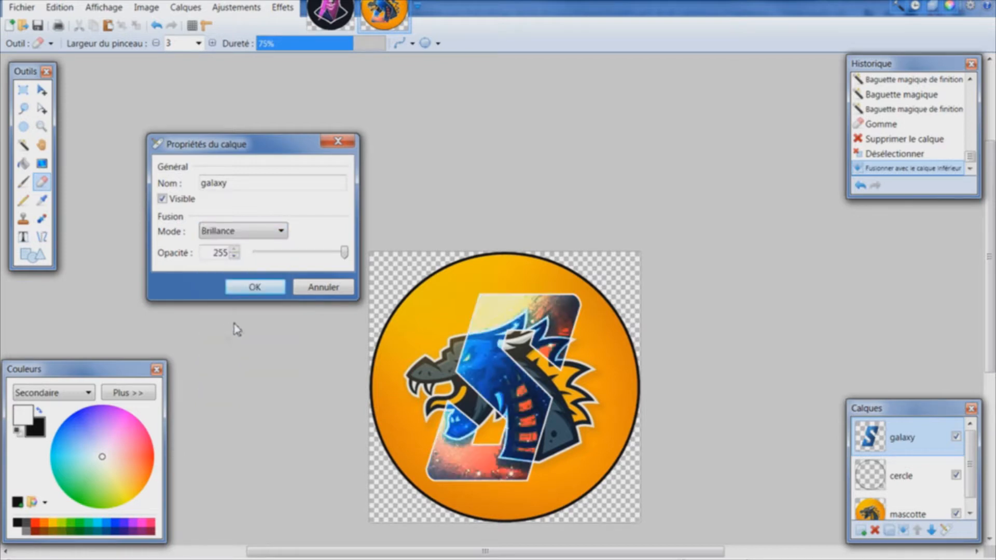
left_click(243, 231)
left_click(244, 244)
Preview the remaining blend modes on the galaxy layer and apply Écran.
scroll(242, 233, "down", 4)
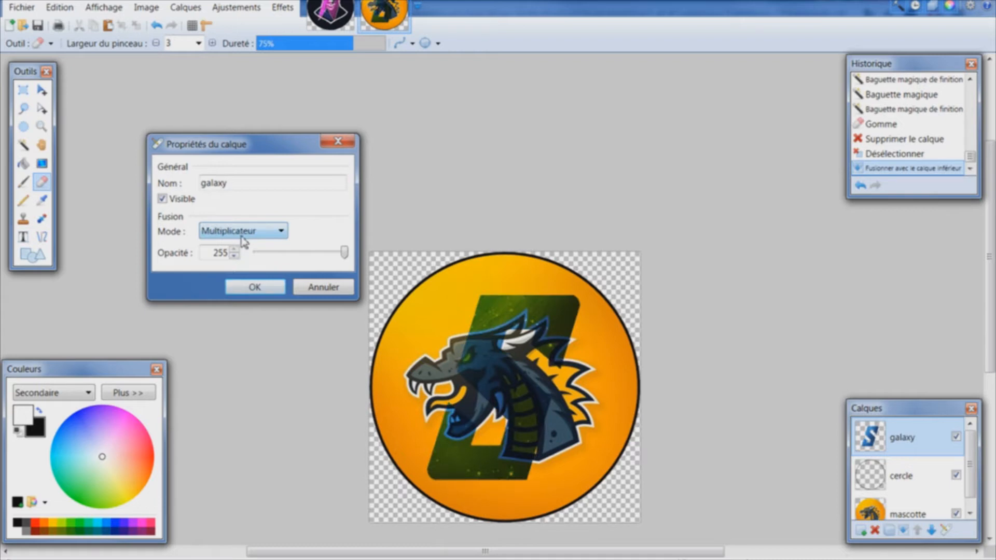
scroll(236, 243, "down", 3)
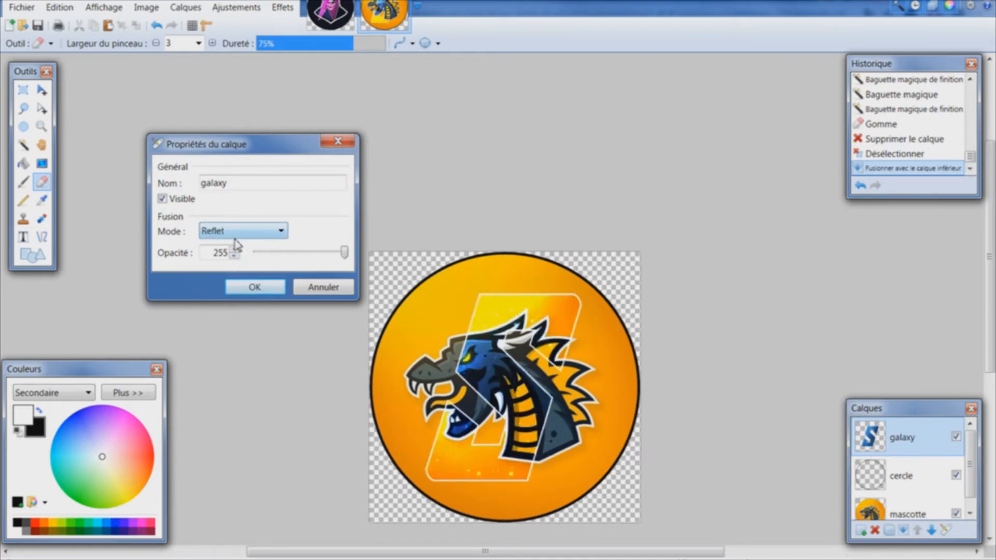
scroll(236, 243, "up", 1)
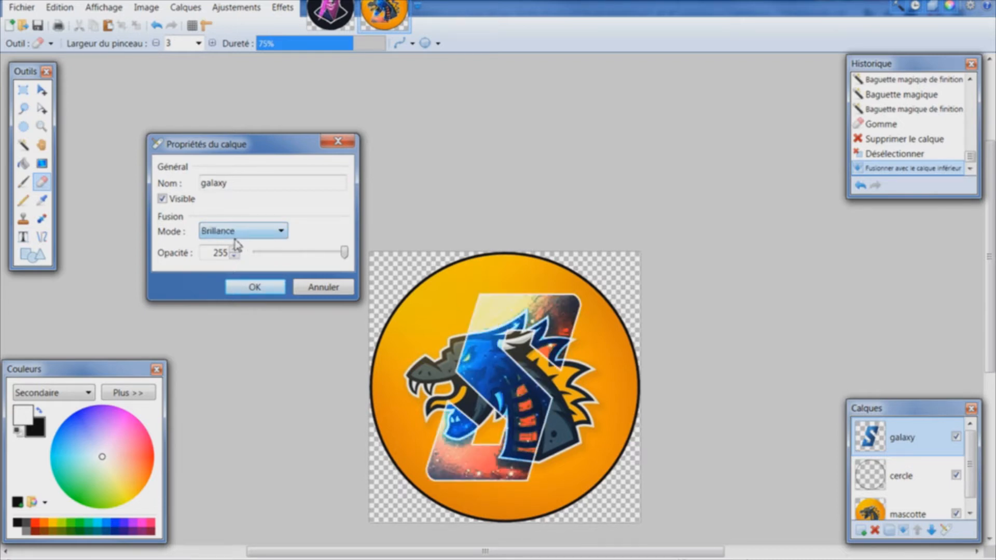
scroll(236, 242, "down", 4)
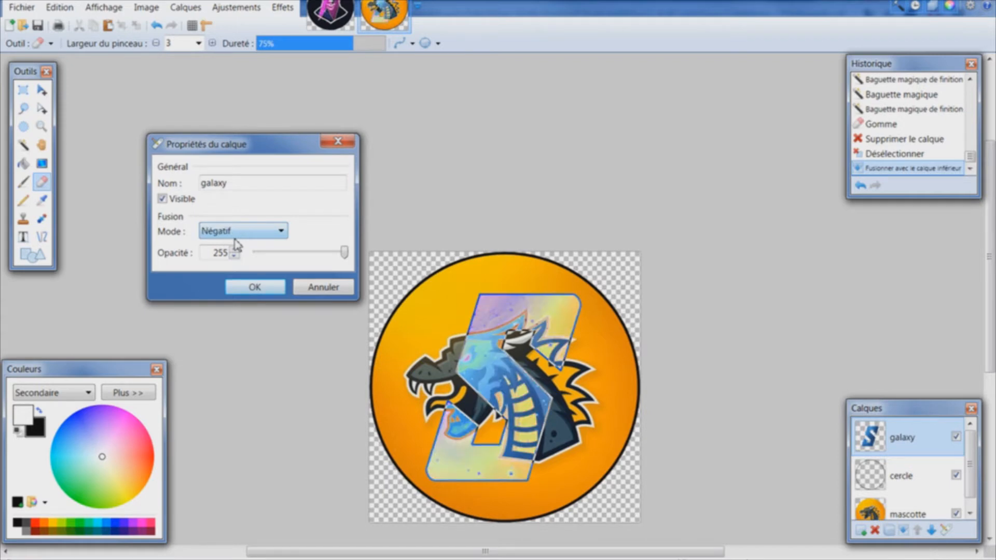
scroll(236, 242, "down", 3)
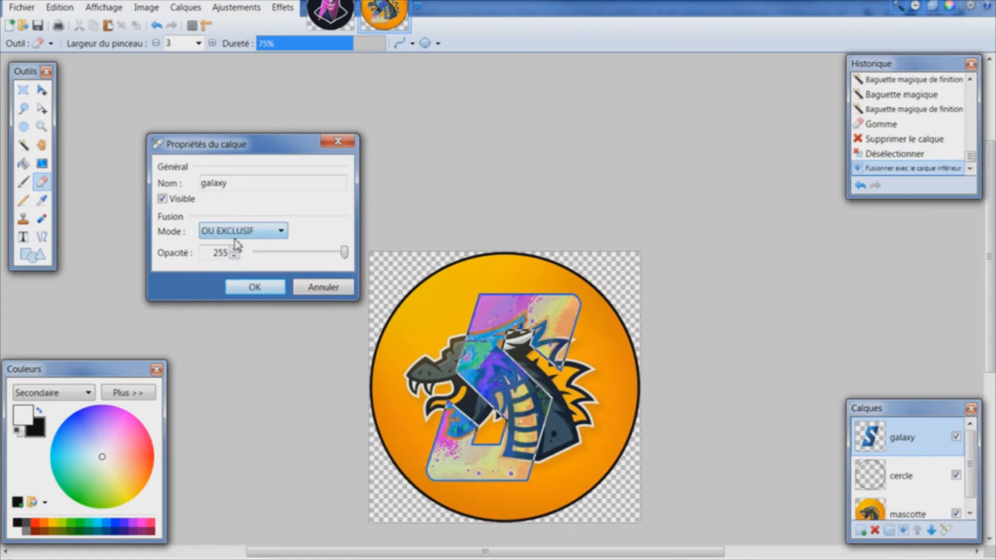
scroll(236, 243, "up", 2)
scroll(236, 242, "down", 1)
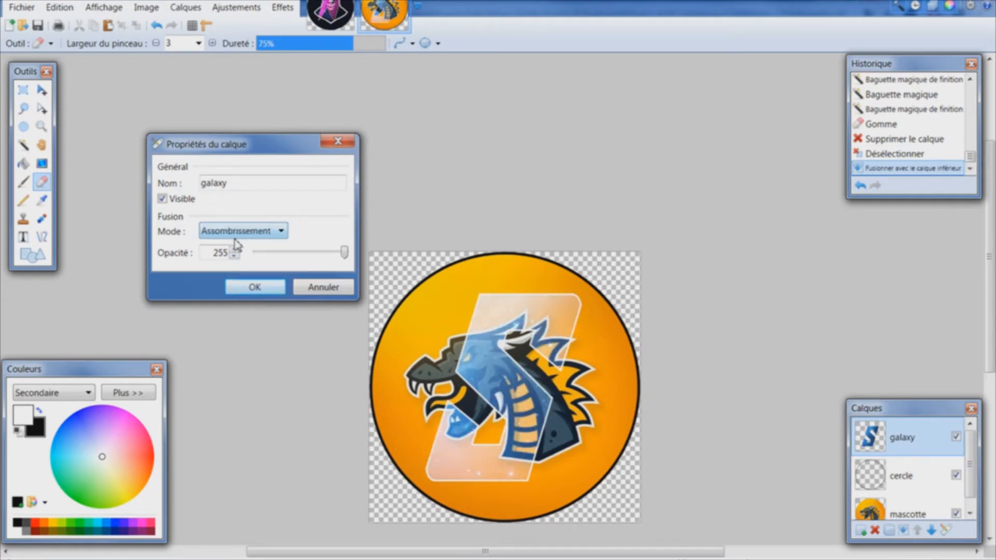
left_click(253, 285)
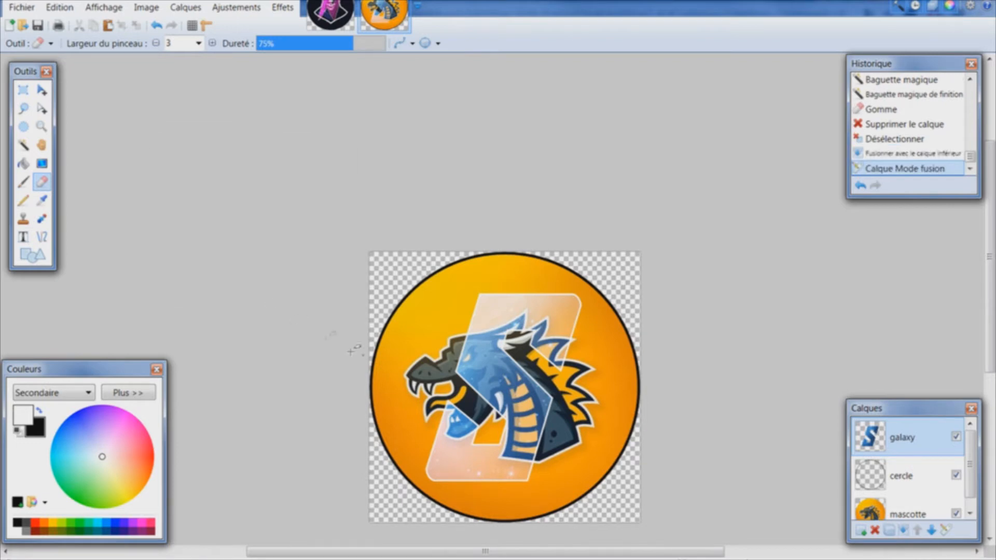
Try a Teinte / Saturation adjustment on the galaxy layer with hue -152, saturation 162 and intensity -64.
left_click(236, 7)
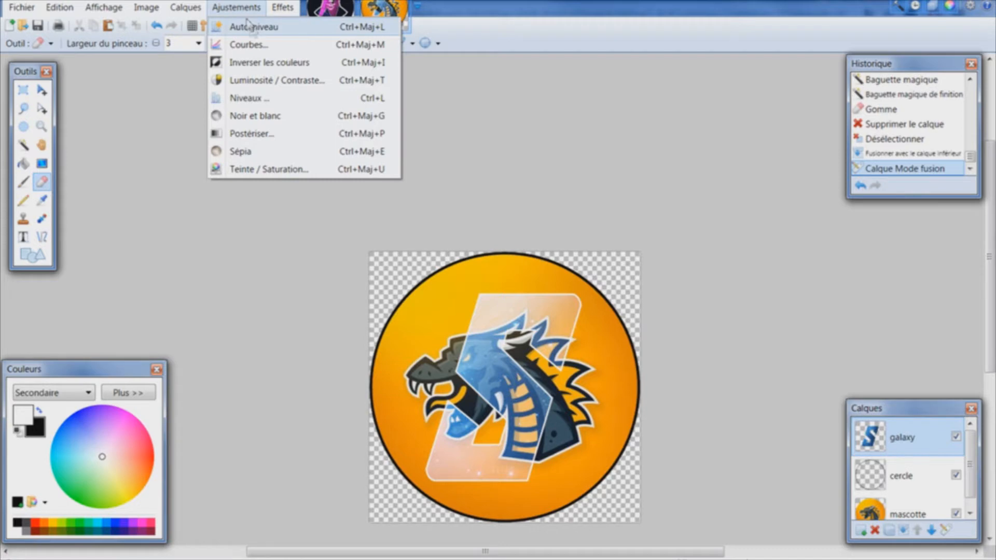
left_click(277, 169)
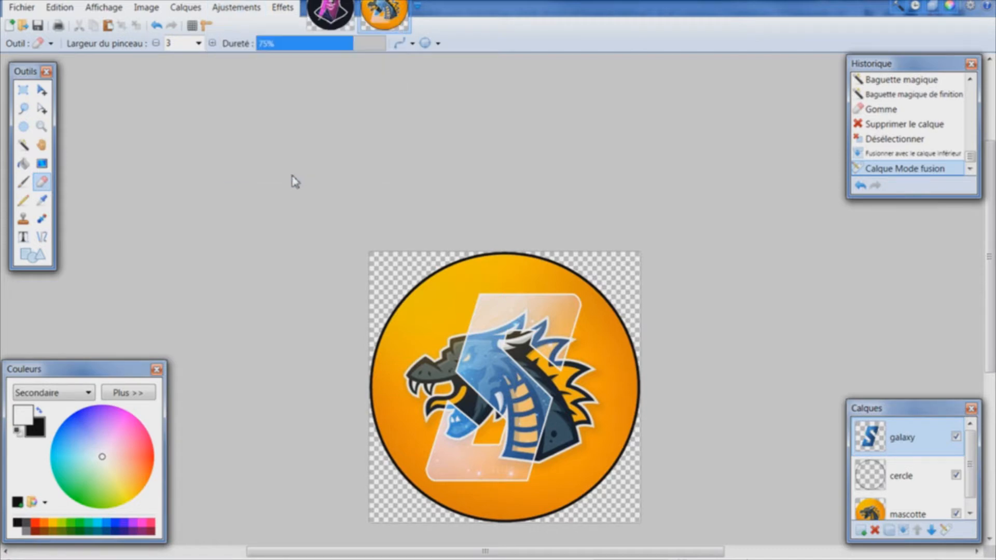
left_click_drag(465, 203, 254, 182)
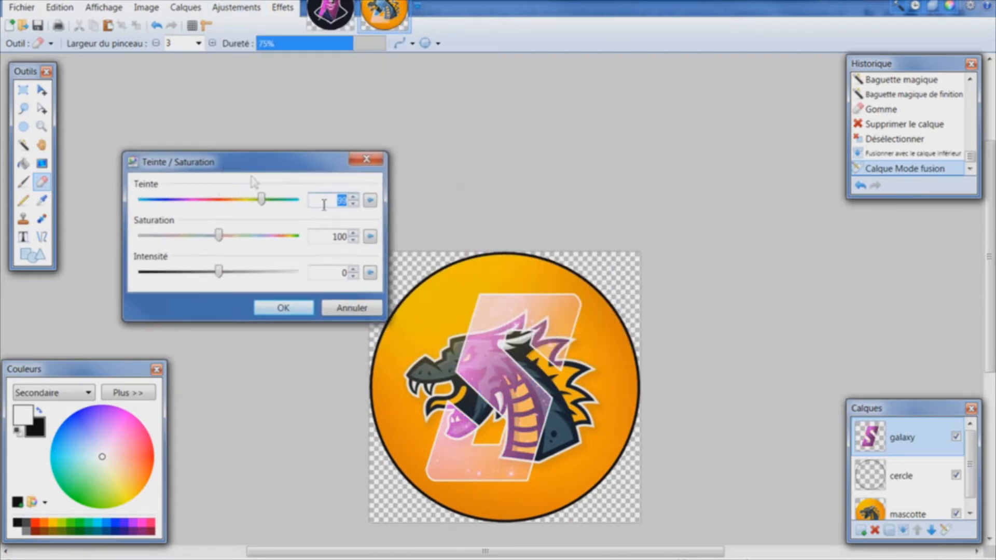
left_click(371, 202)
left_click_drag(227, 238, 279, 240)
left_click_drag(225, 208, 154, 203)
left_click_drag(298, 243, 169, 274)
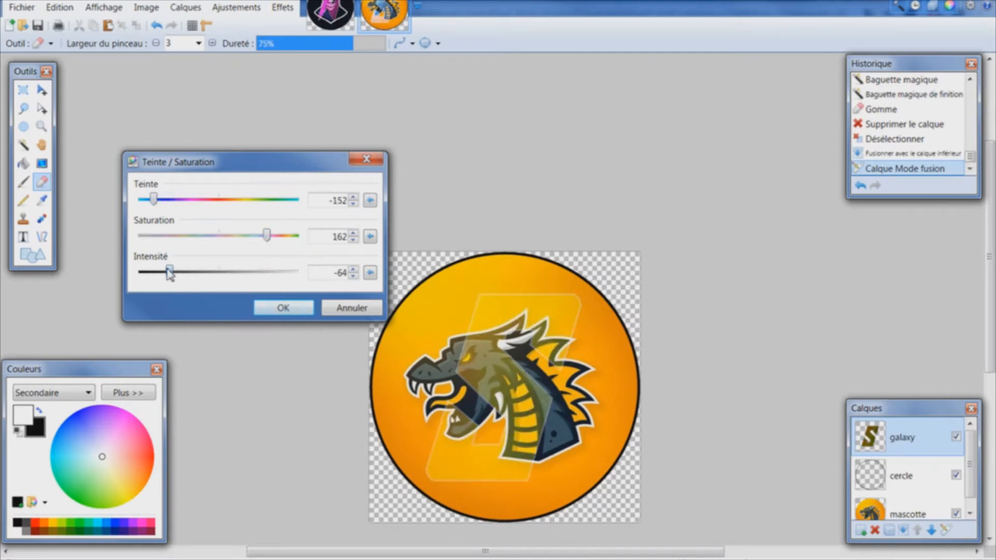
Reset the intensity to 0, set saturation to 66 and hue to 31, and apply the adjustment to the galaxy layer.
left_click(370, 274)
left_click_drag(268, 237, 187, 240)
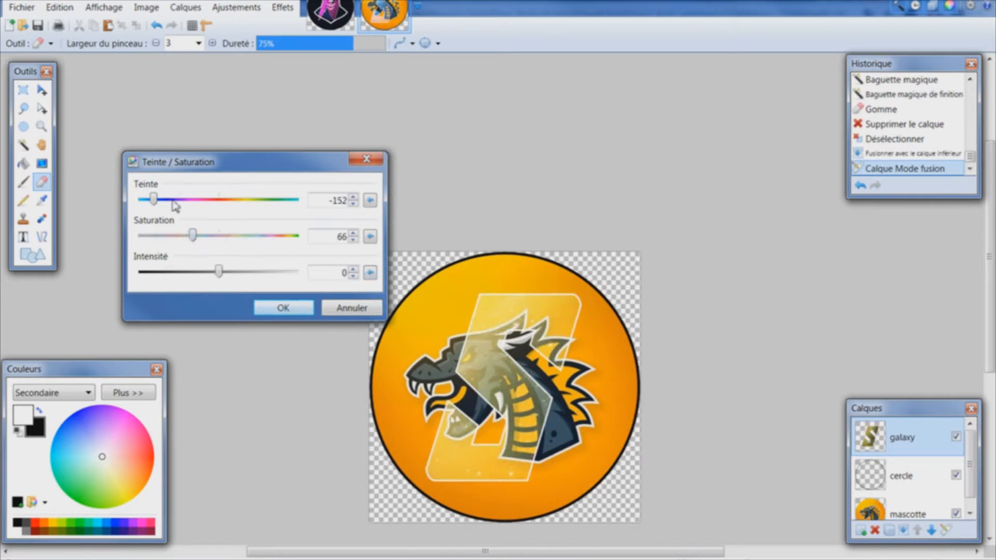
left_click_drag(156, 203, 236, 206)
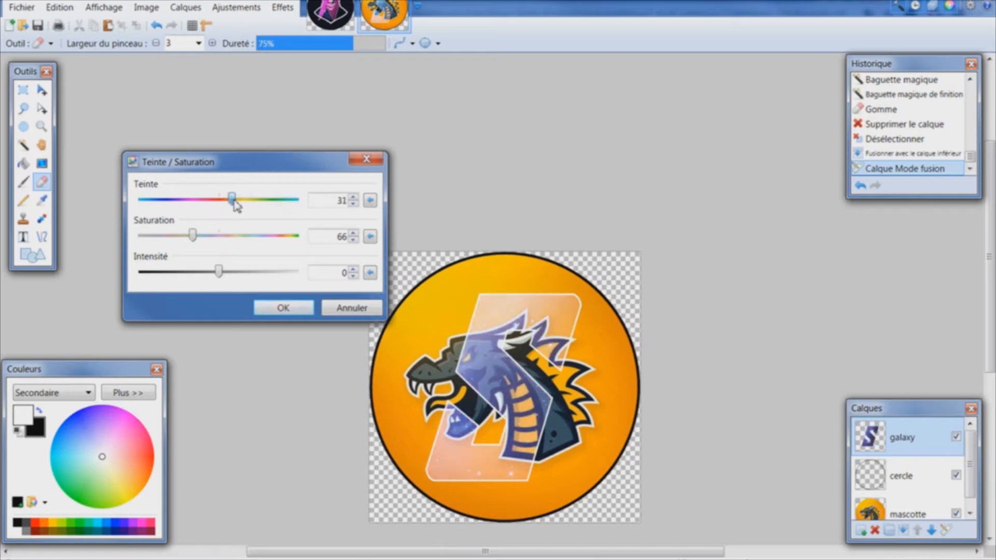
left_click(264, 311)
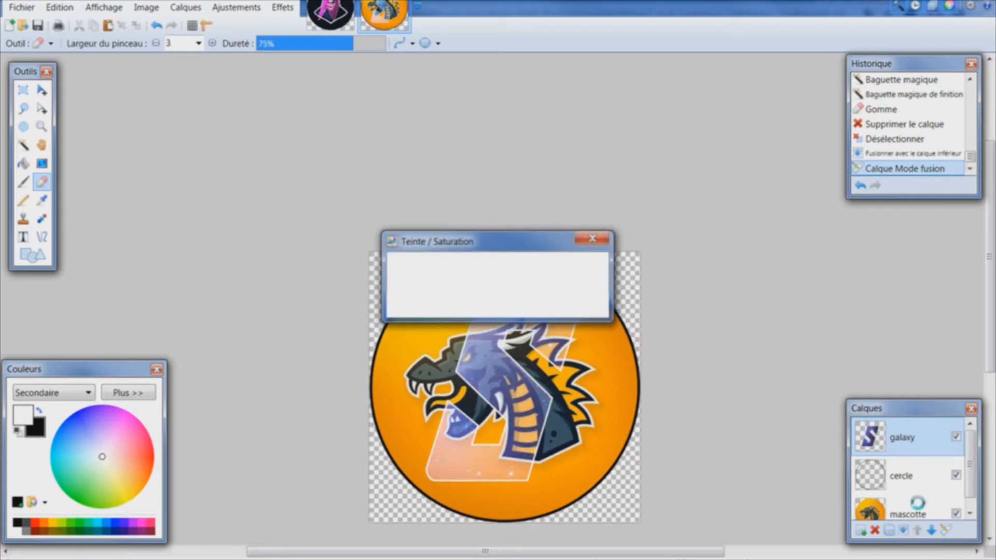
Try the Brillance blend mode on the recoloured galaxy layer, and undo every change made since the layer merge.
left_click(947, 531)
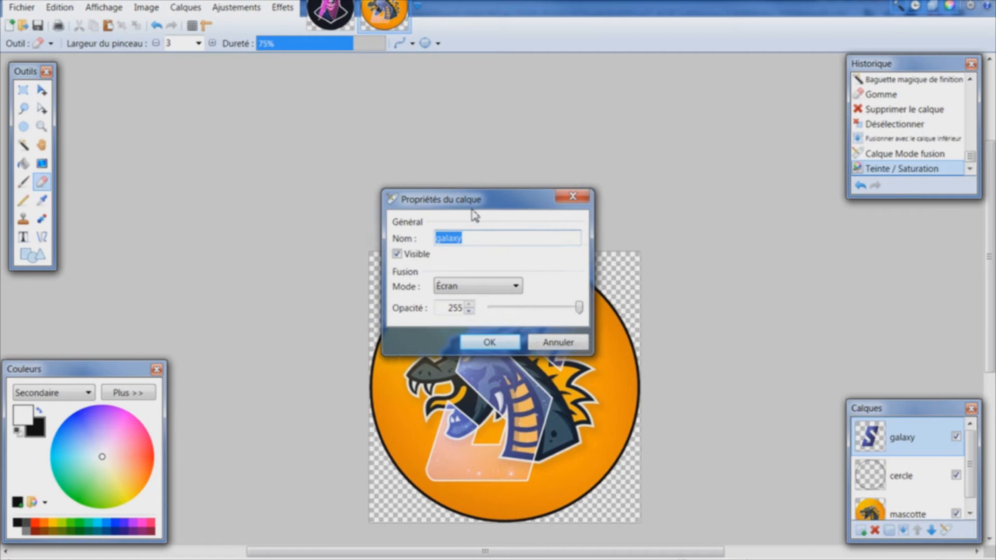
left_click(235, 243)
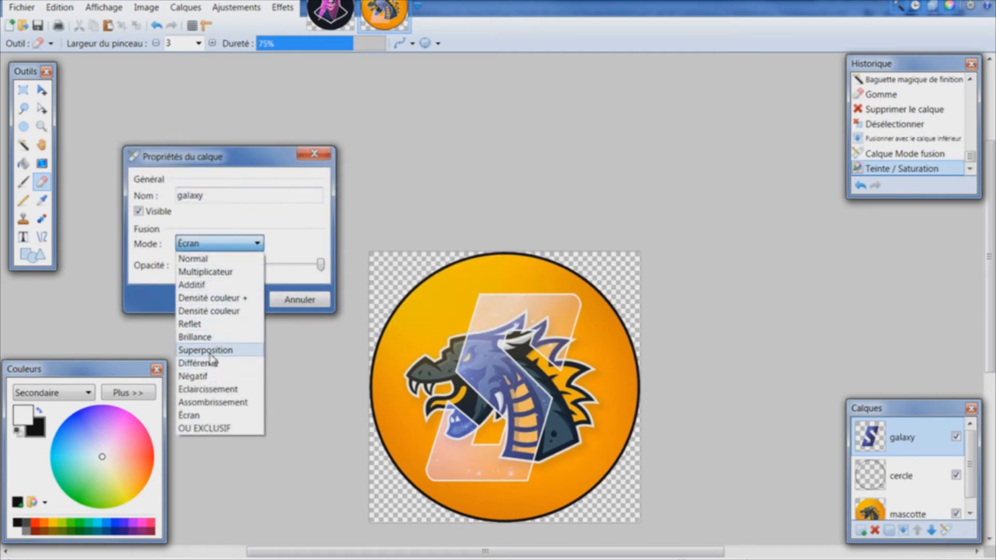
left_click(207, 337)
left_click(230, 299)
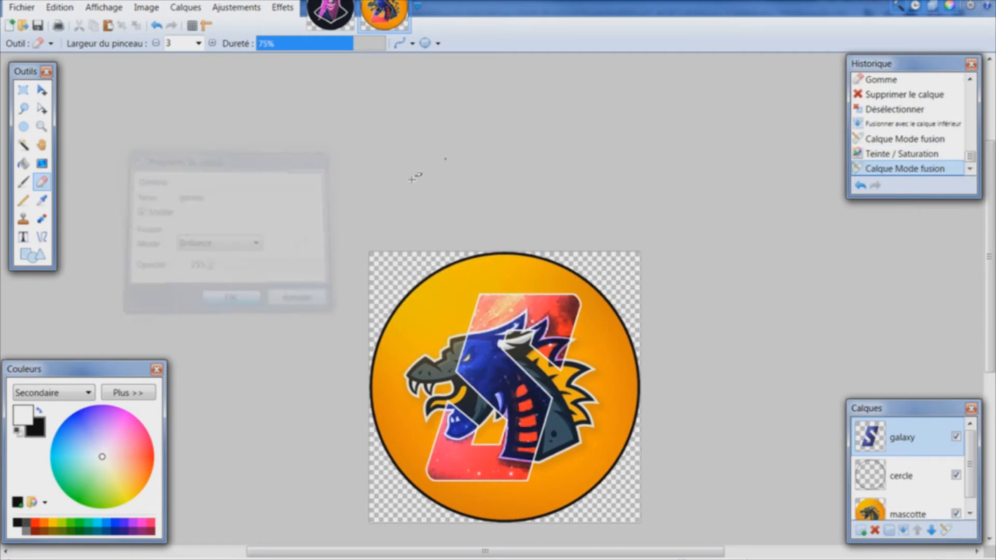
left_click(881, 139)
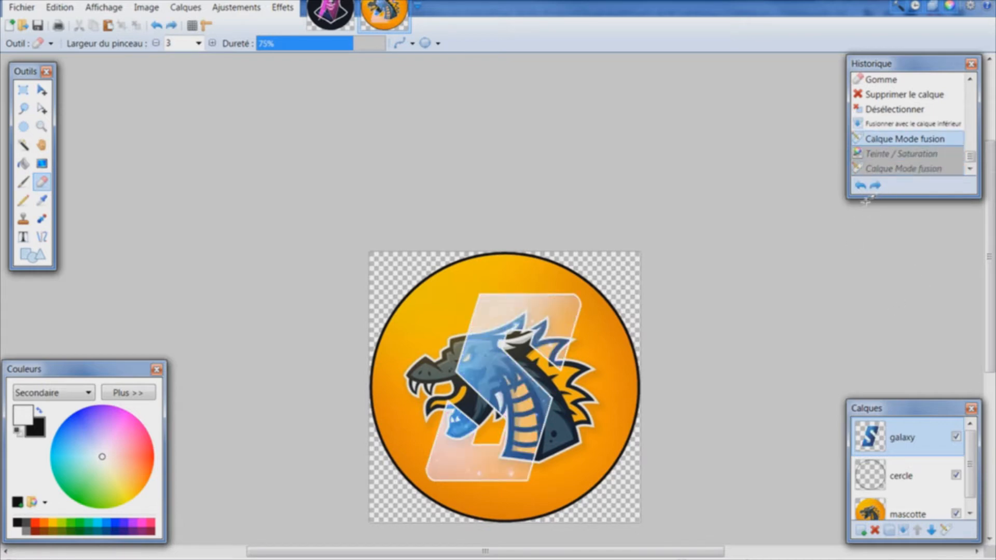
left_click(860, 185)
Set the galaxy layer's blend mode to Brillance.
left_click(946, 530)
left_click_drag(451, 204, 213, 155)
left_click(220, 243)
left_click(228, 335)
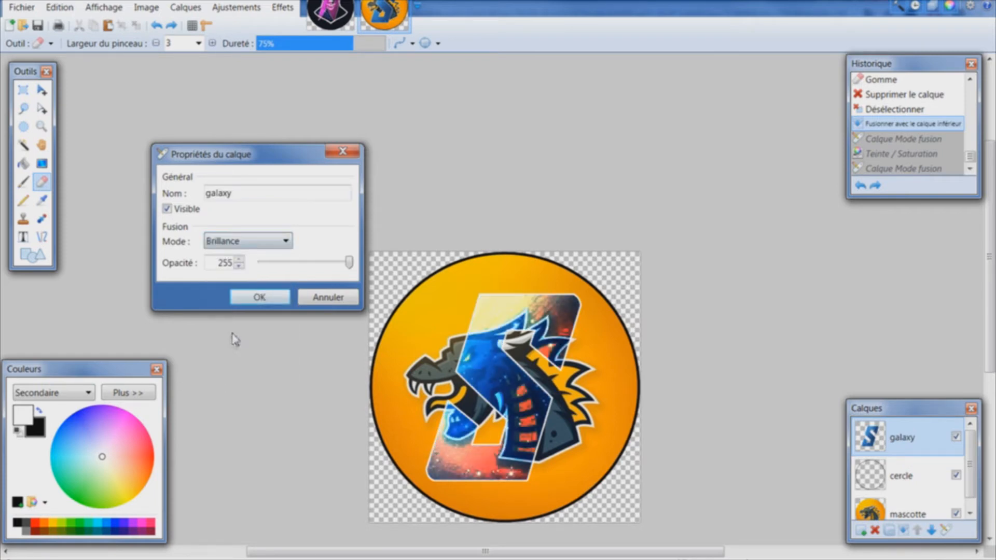
left_click(263, 297)
Recolour the galaxy layer with a Teinte / Saturation adjustment using a hue of about 85, saturation 66 and intensity 0.
left_click(246, 7)
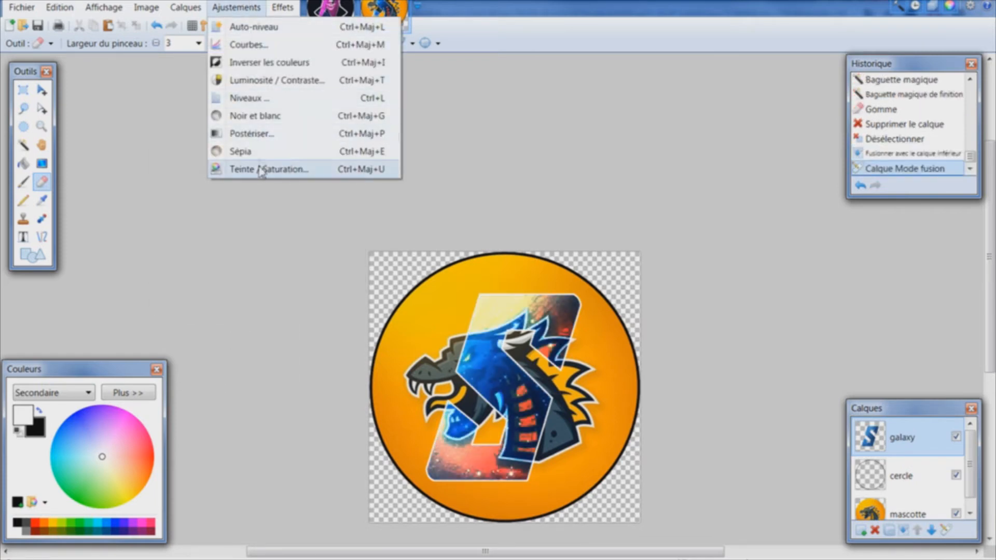
left_click(260, 169)
left_click_drag(443, 199, 204, 113)
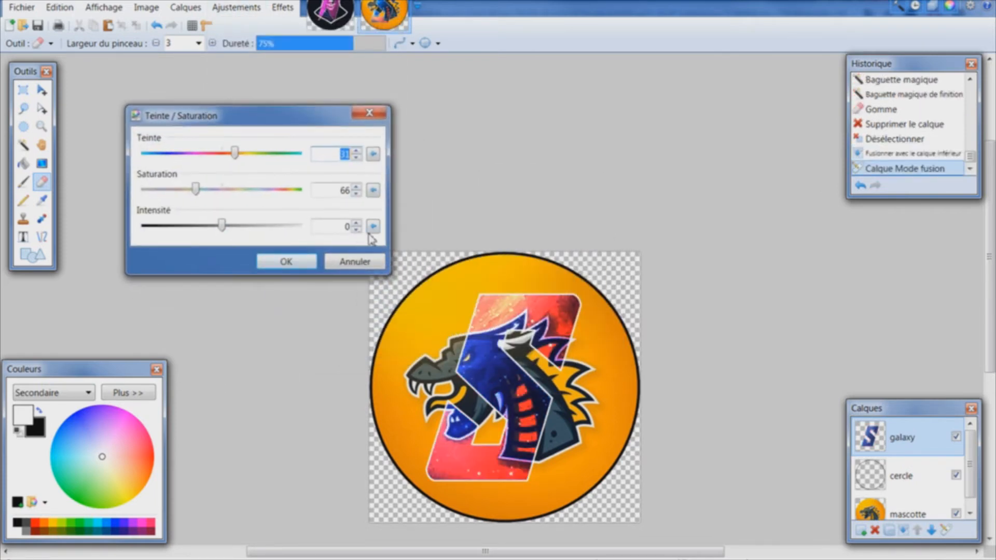
mouse_move(270, 154)
left_mouse_down()
mouse_move(142, 163)
mouse_move(289, 163)
mouse_move(207, 165)
mouse_move(262, 163)
mouse_move(254, 164)
left_mouse_up()
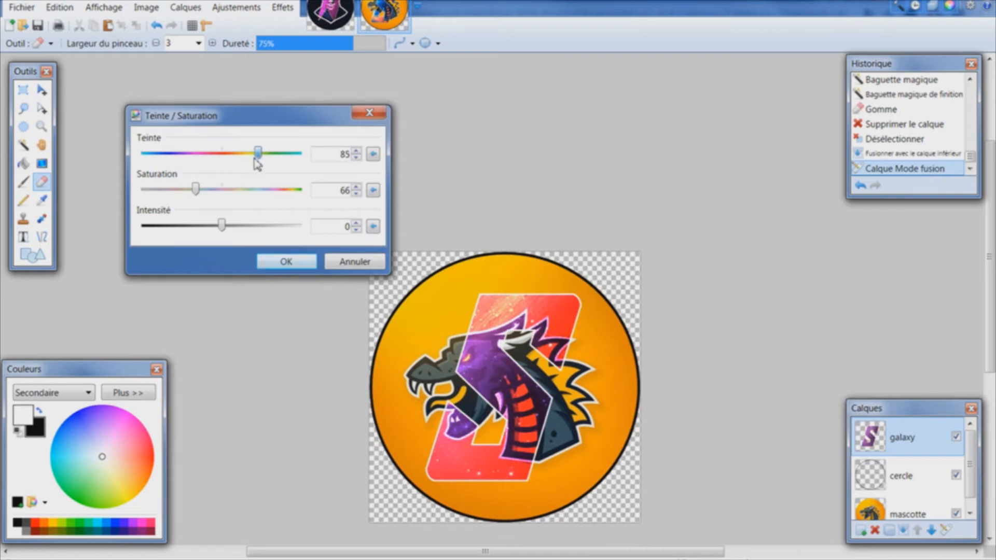
left_click(285, 262)
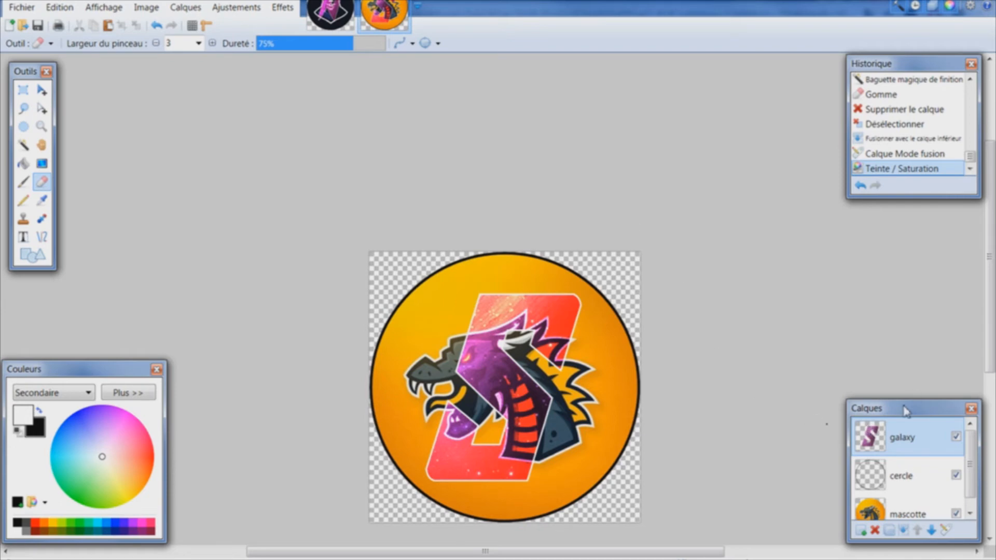
Apply the Eclat glow effect to the galaxy layer with radius 20, luminosity -57 and contrast about -38.
left_click(282, 8)
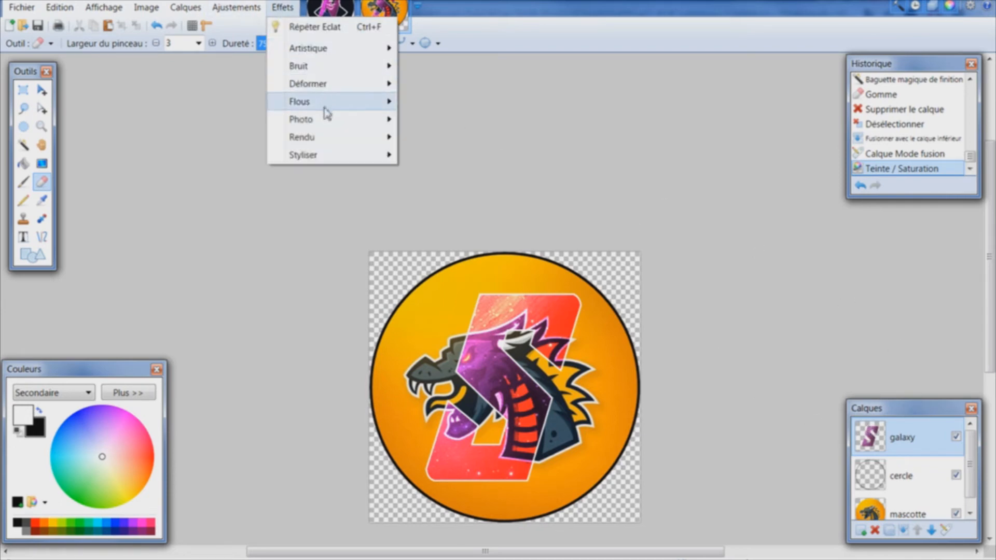
mouse_move(324, 123)
left_click(431, 156)
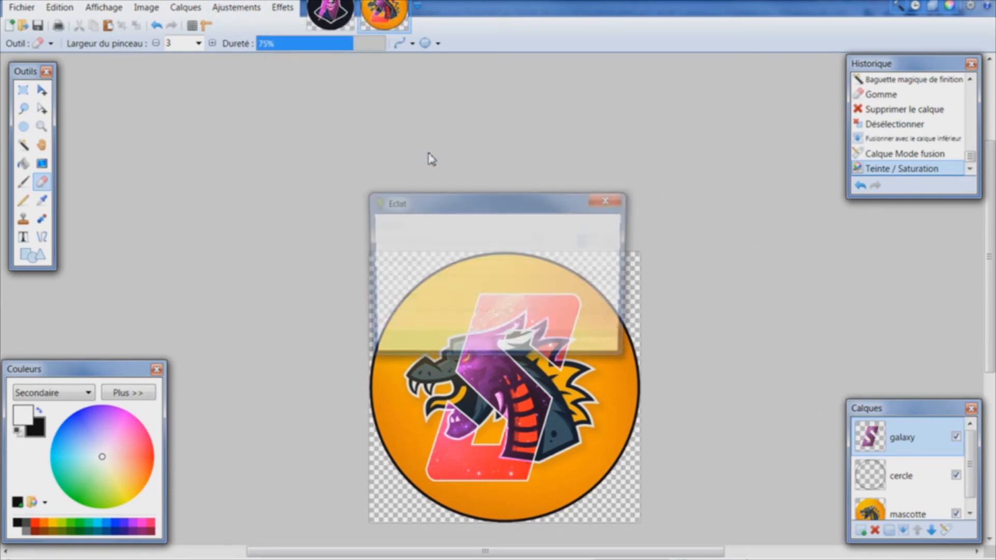
left_click_drag(455, 206, 434, 80)
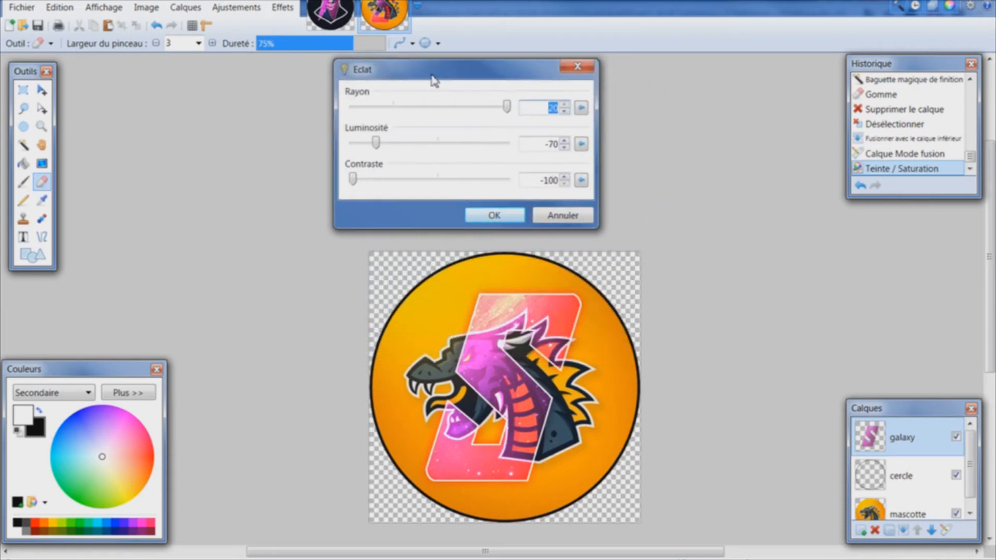
left_click_drag(376, 148, 539, 183)
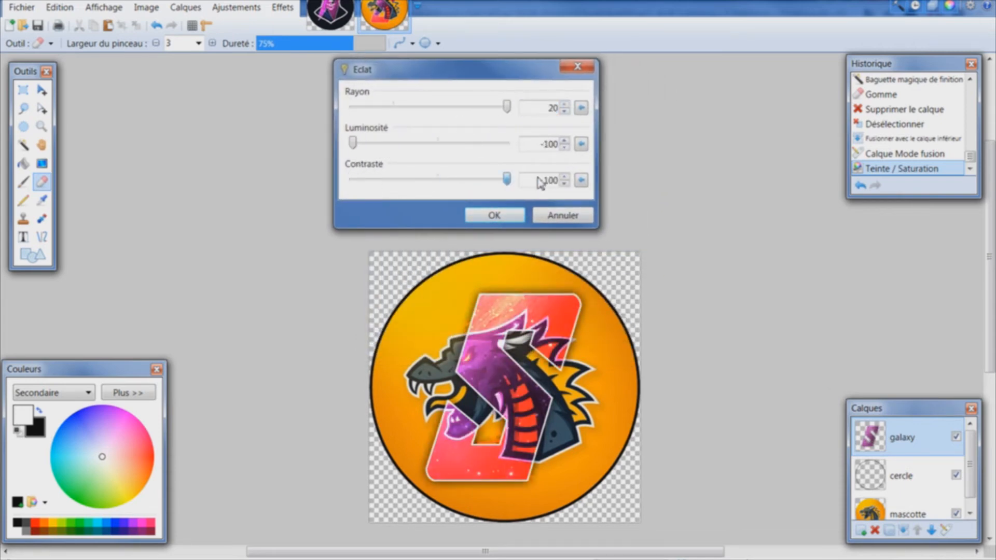
left_click_drag(509, 110, 598, 127)
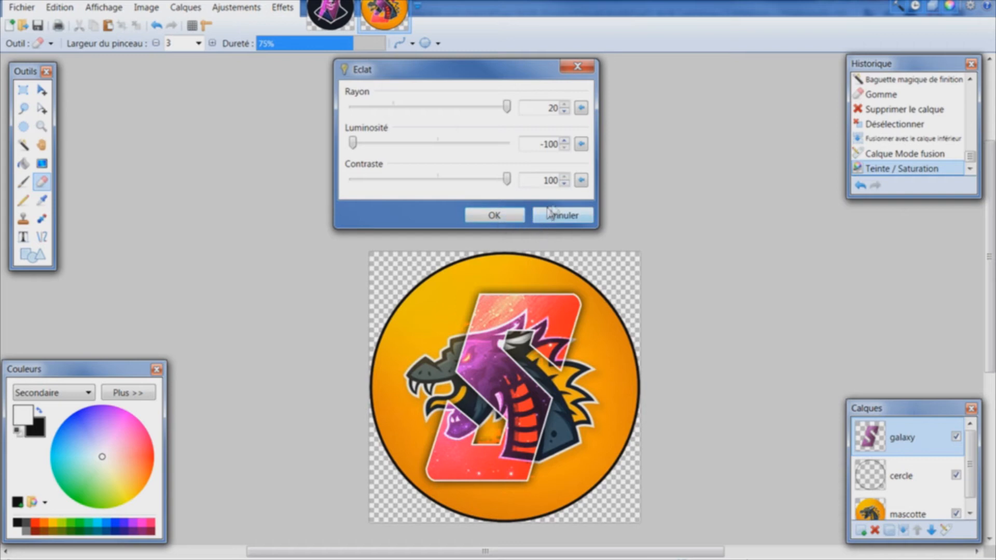
left_click_drag(507, 180, 323, 182)
left_click_drag(372, 149, 387, 149)
left_click_drag(358, 183, 387, 182)
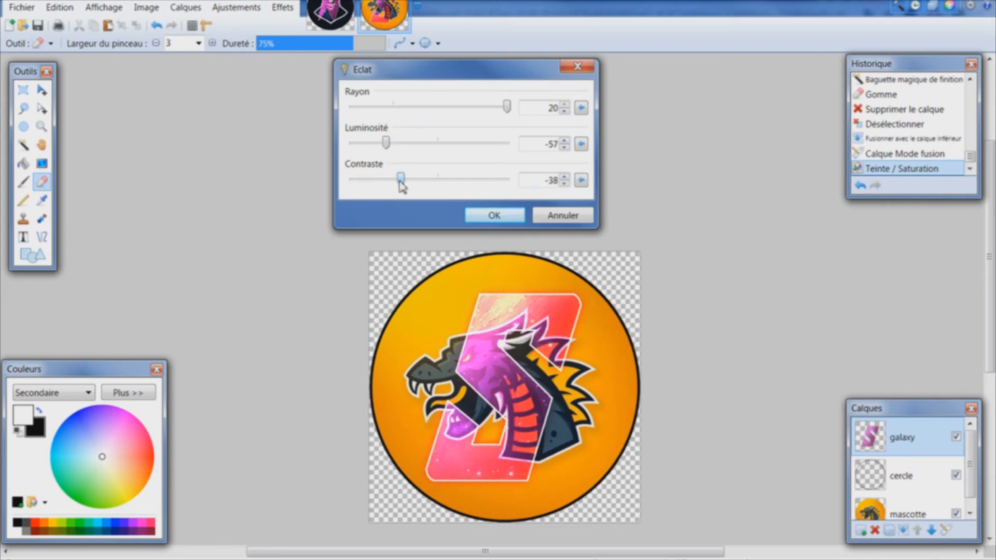
left_click(494, 217)
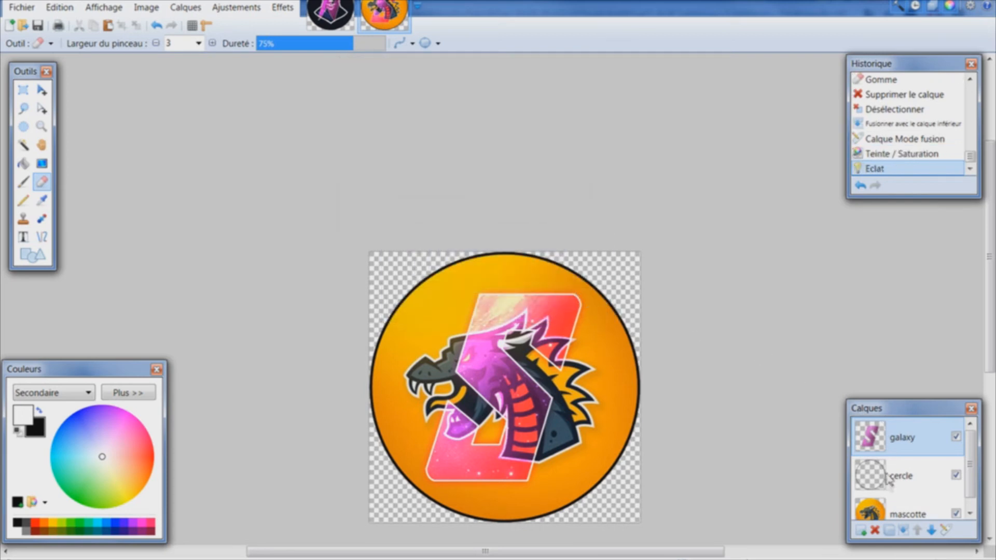
Apply the Eclat glow effect to the cercle layer, keeping the settings offered.
left_click(870, 473)
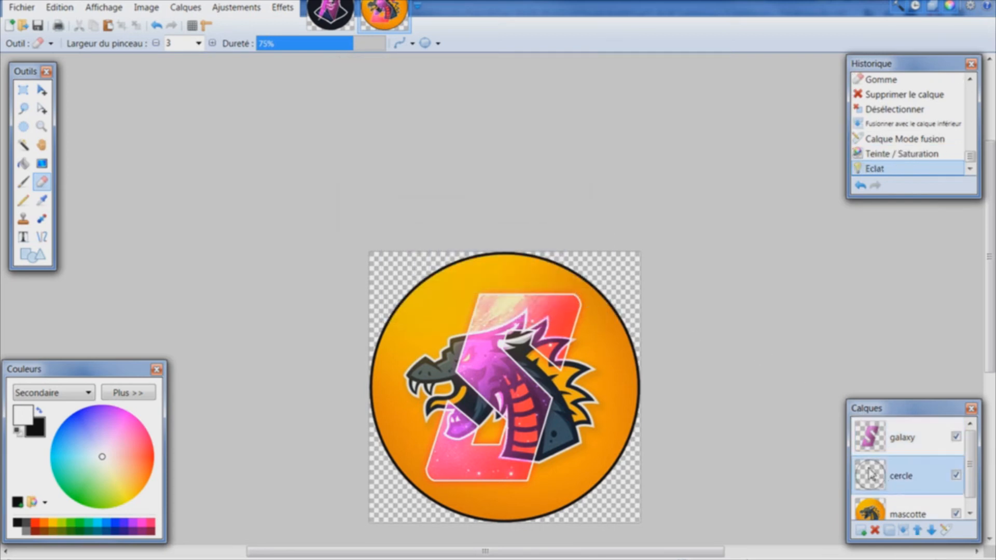
left_click(282, 7)
mouse_move(314, 120)
left_click(423, 156)
left_click_drag(457, 200, 247, 56)
left_click(311, 196)
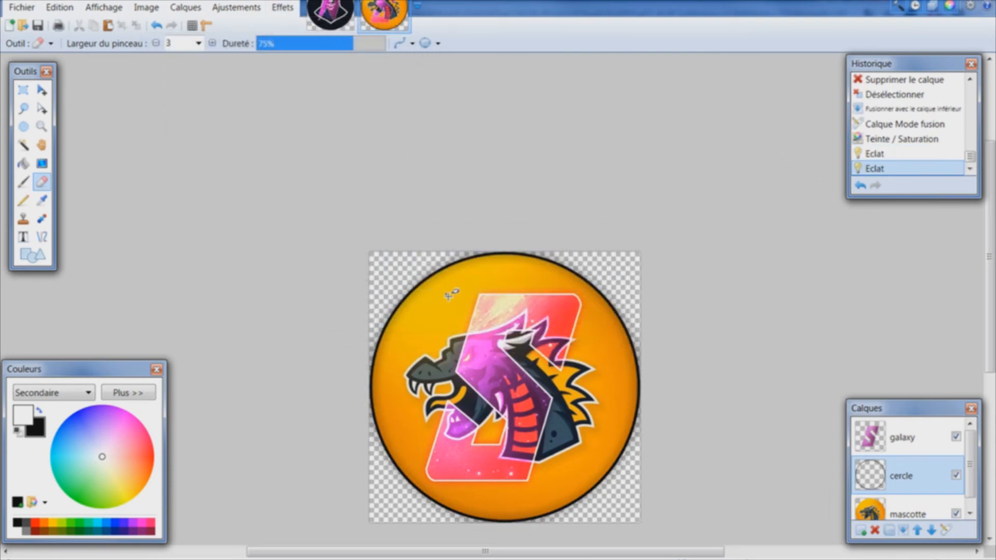
scroll(449, 295, "up", 3)
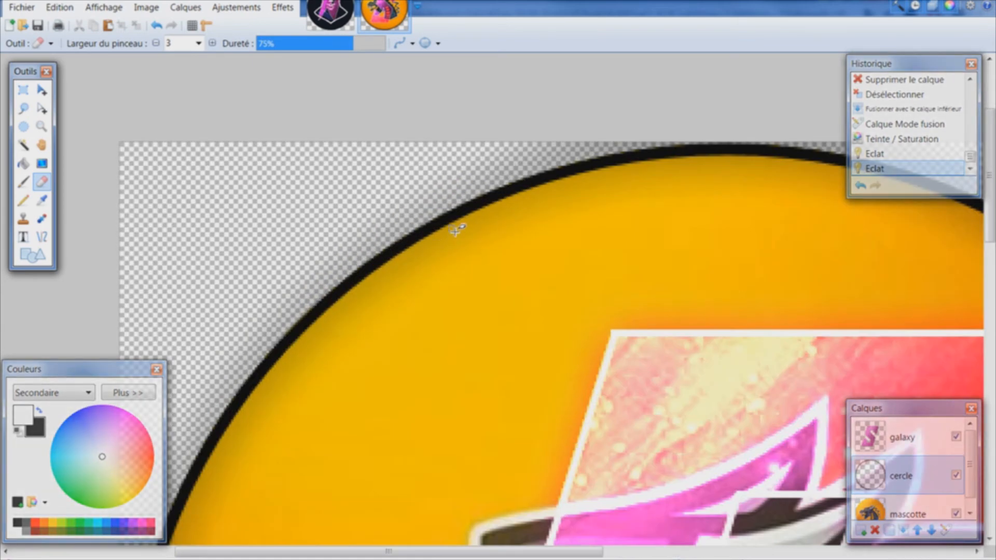
scroll(456, 230, "down", 4)
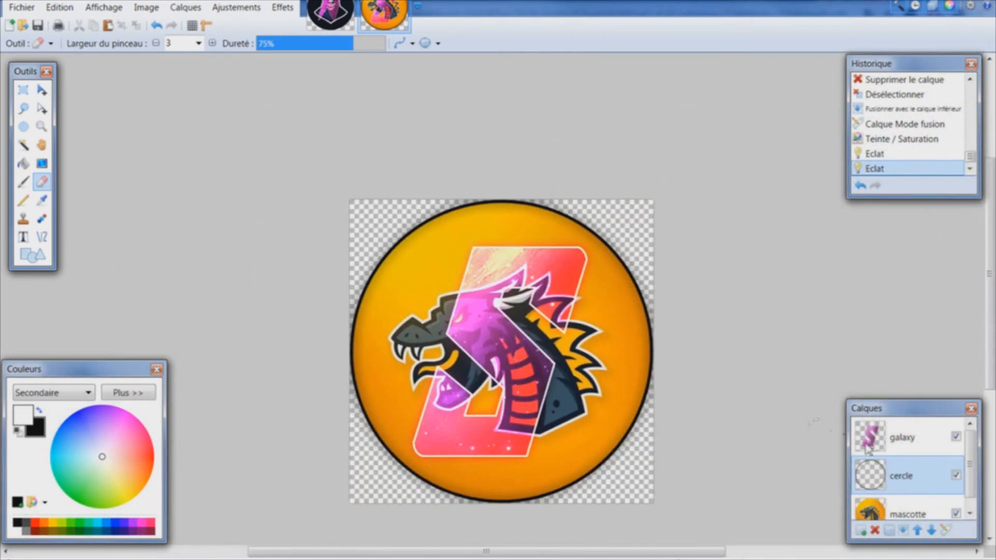
Flatten the logo's layers into a single background layer.
left_click(898, 440)
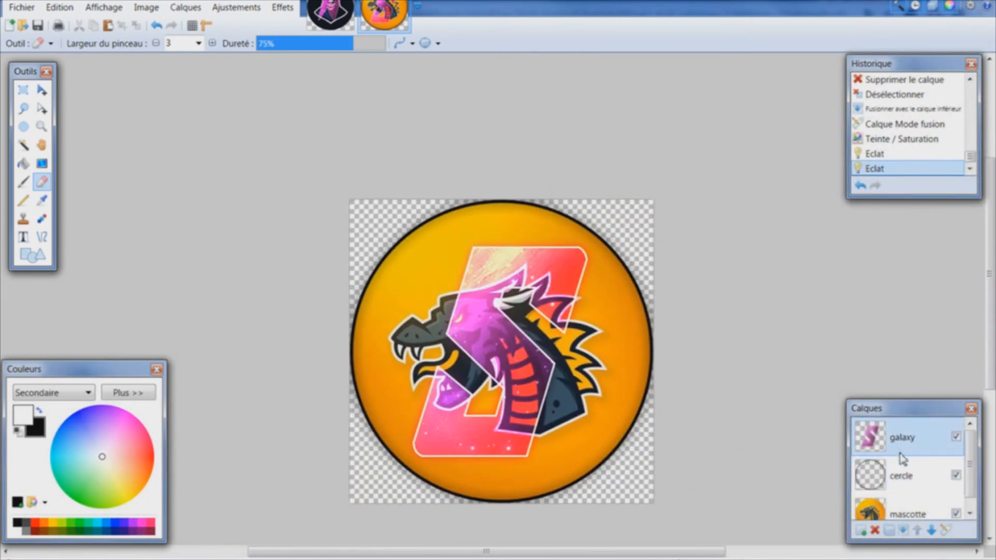
left_click(103, 7)
mouse_move(61, 12)
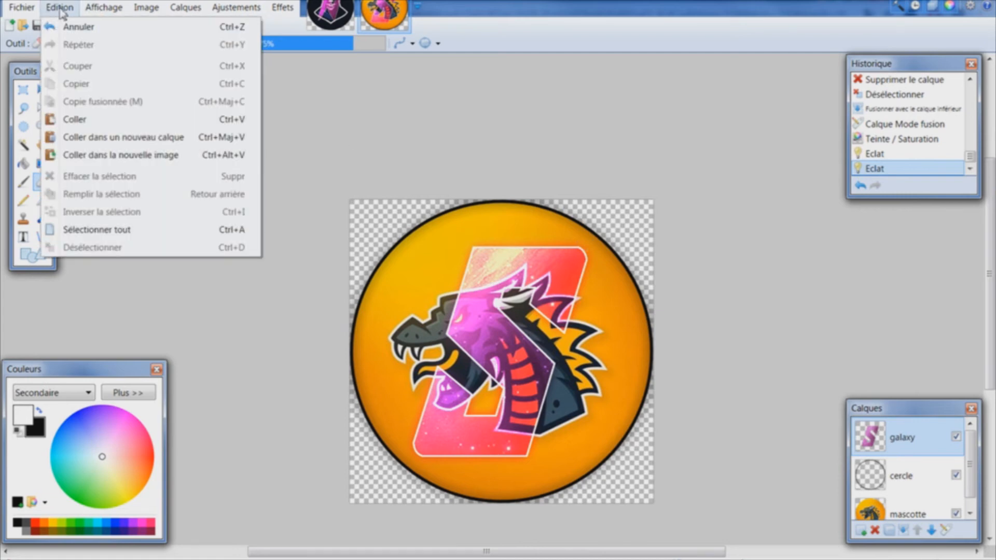
left_click(61, 12)
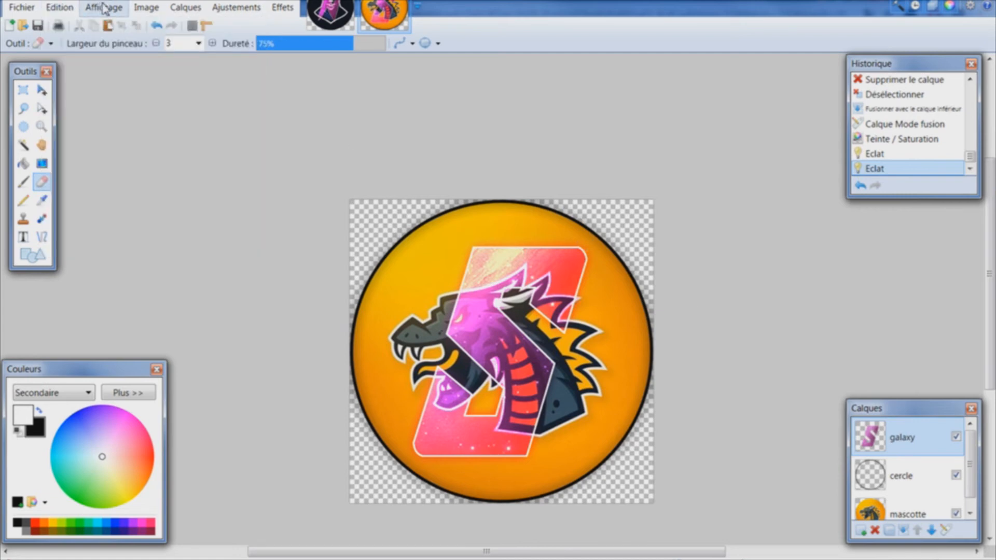
left_click(146, 8)
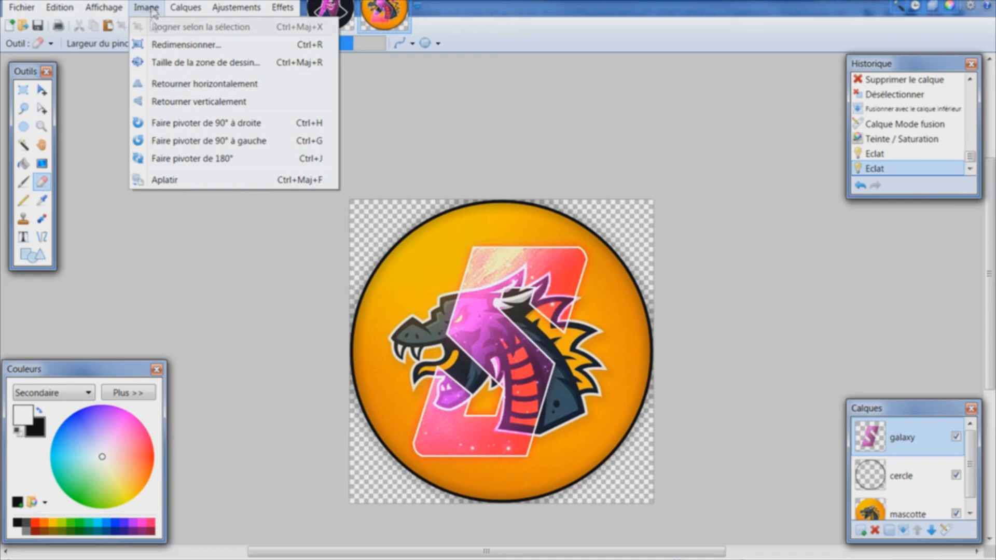
left_click(165, 180)
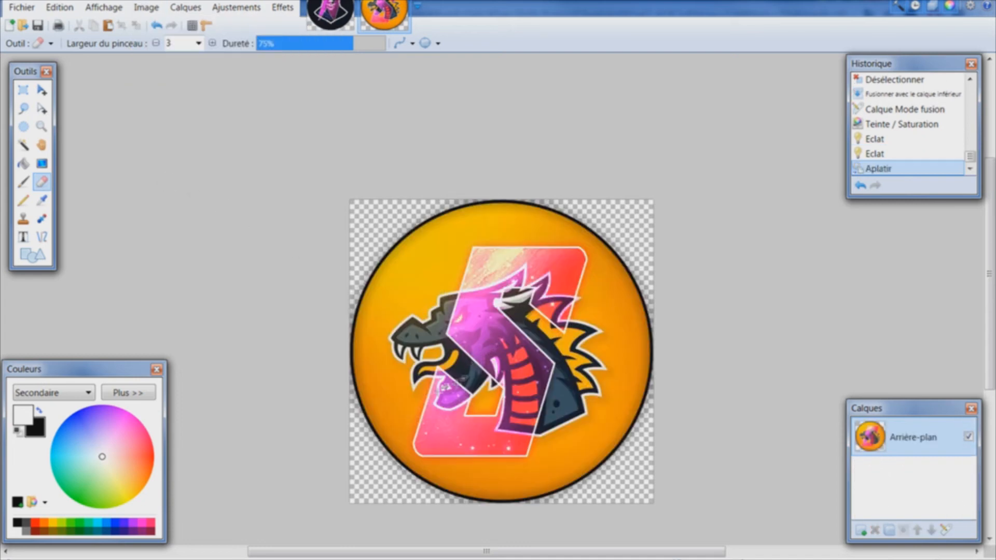
Save the flattened logo as a PNG named "logo tuto" in the Téléchargements folder with automatically detected colour depth.
left_click(19, 7)
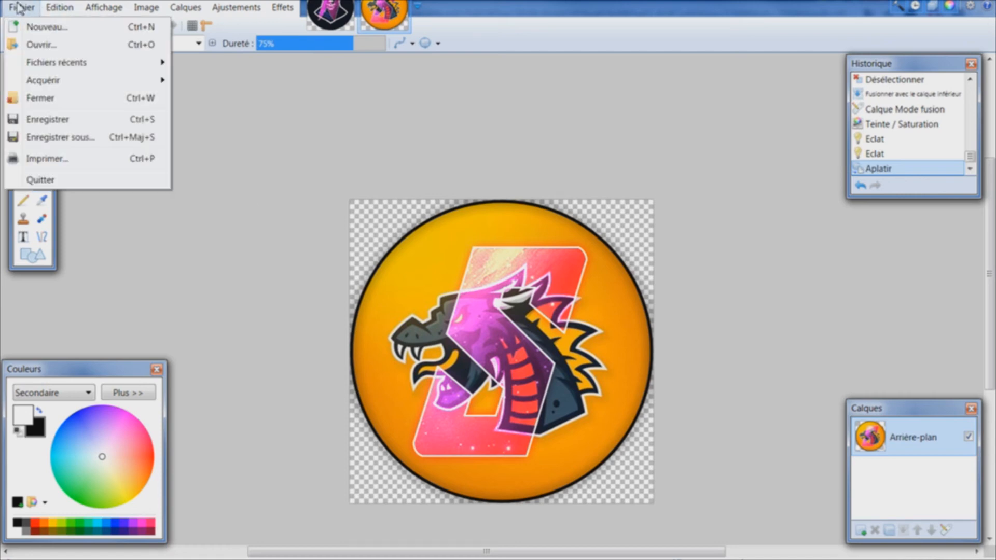
left_click(73, 141)
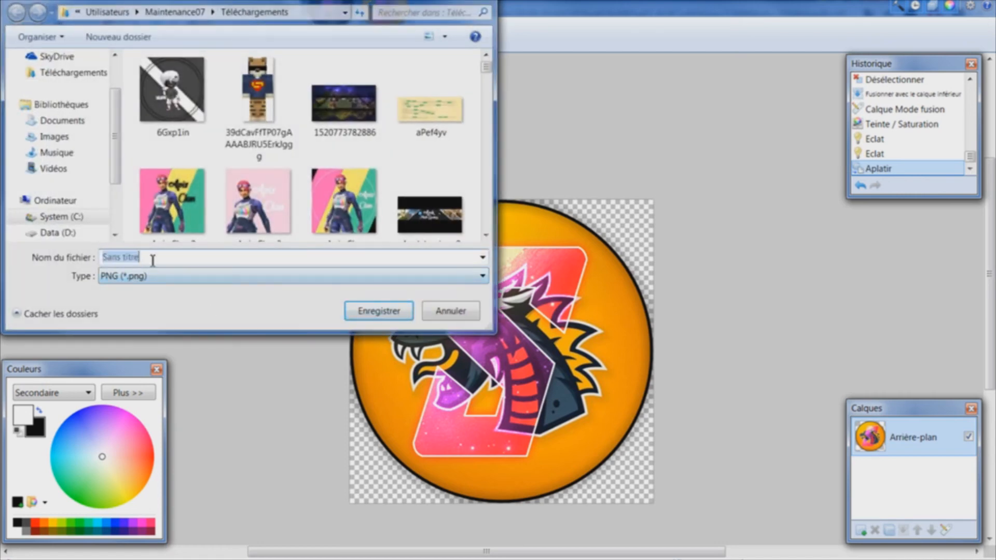
type("lo")
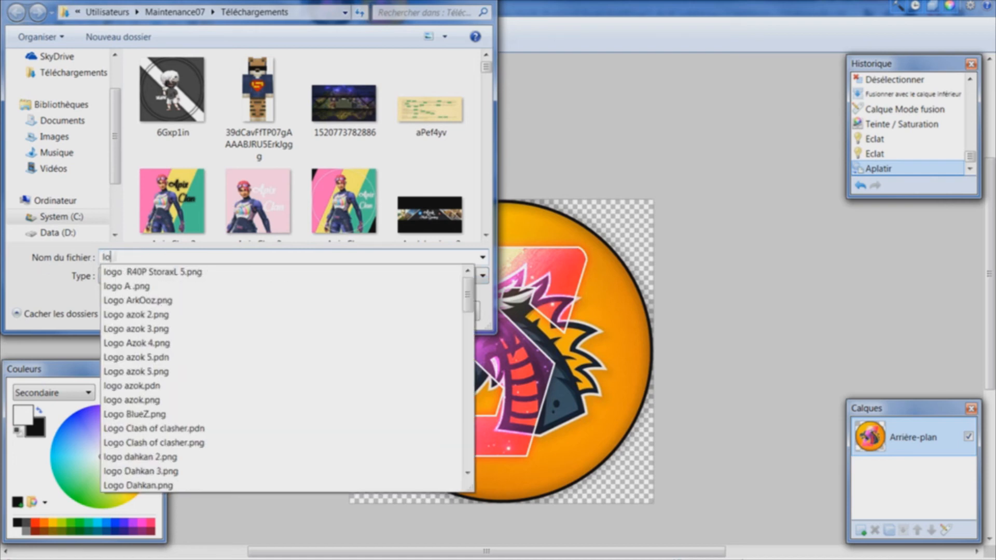
type("go tuto")
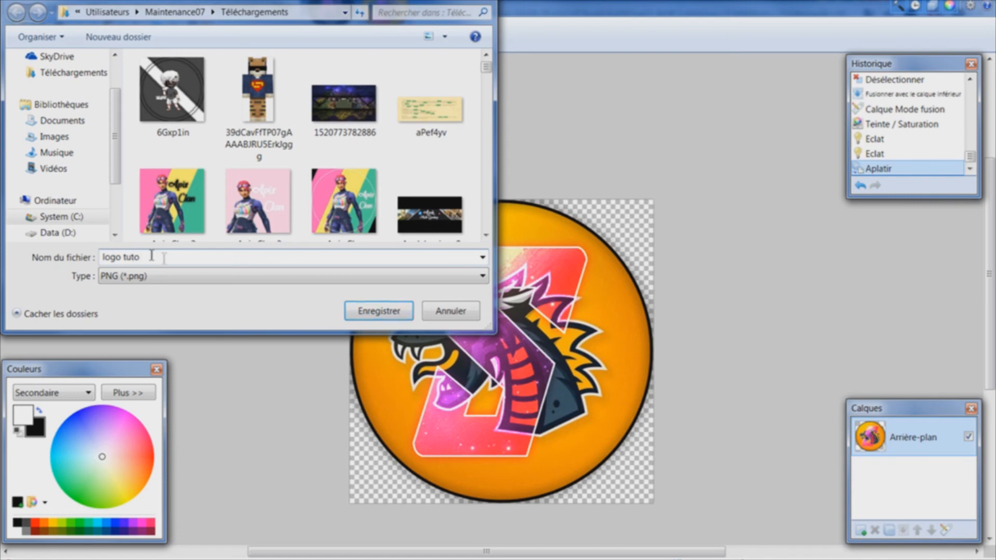
left_click(378, 311)
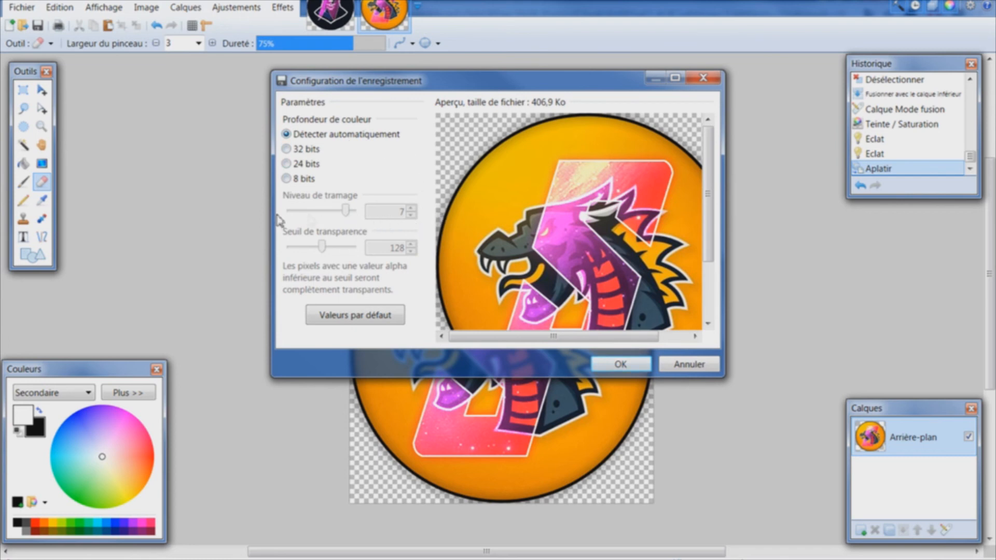
left_click(624, 363)
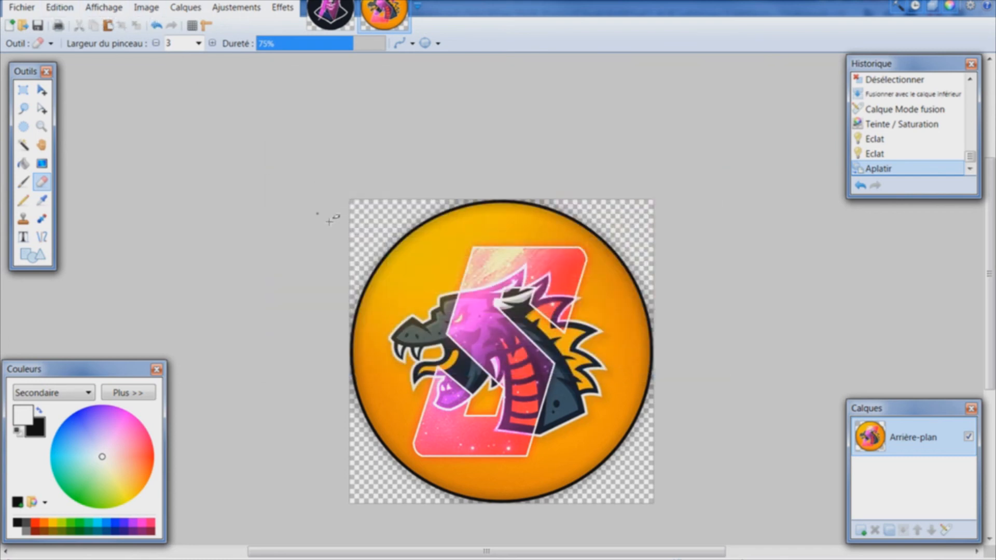
scroll(519, 326, "down", 2)
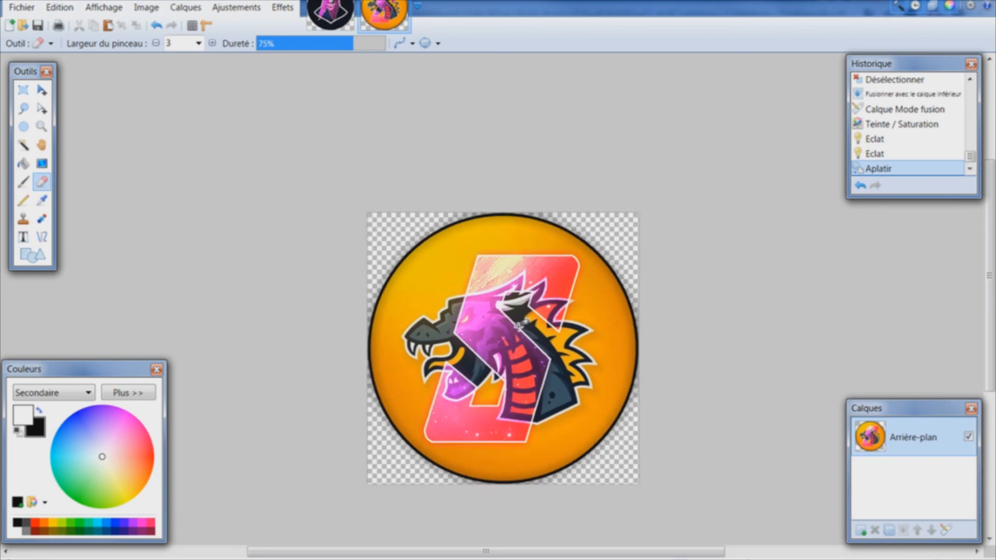